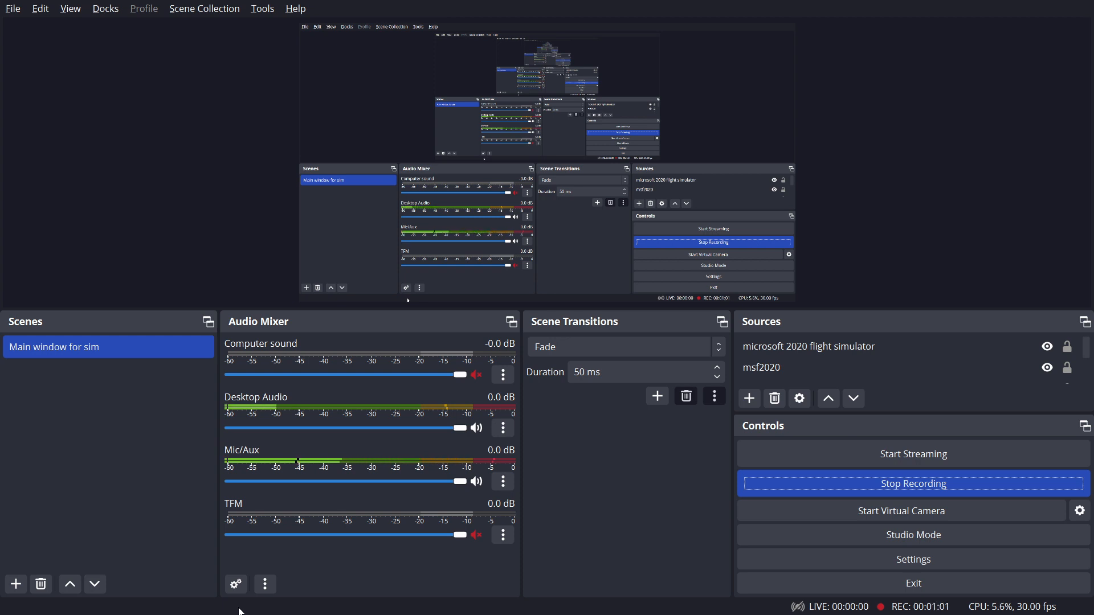
Show the desktop and run the Navigraph FMS Data Manager shortcut as administrator.
key(super+d)
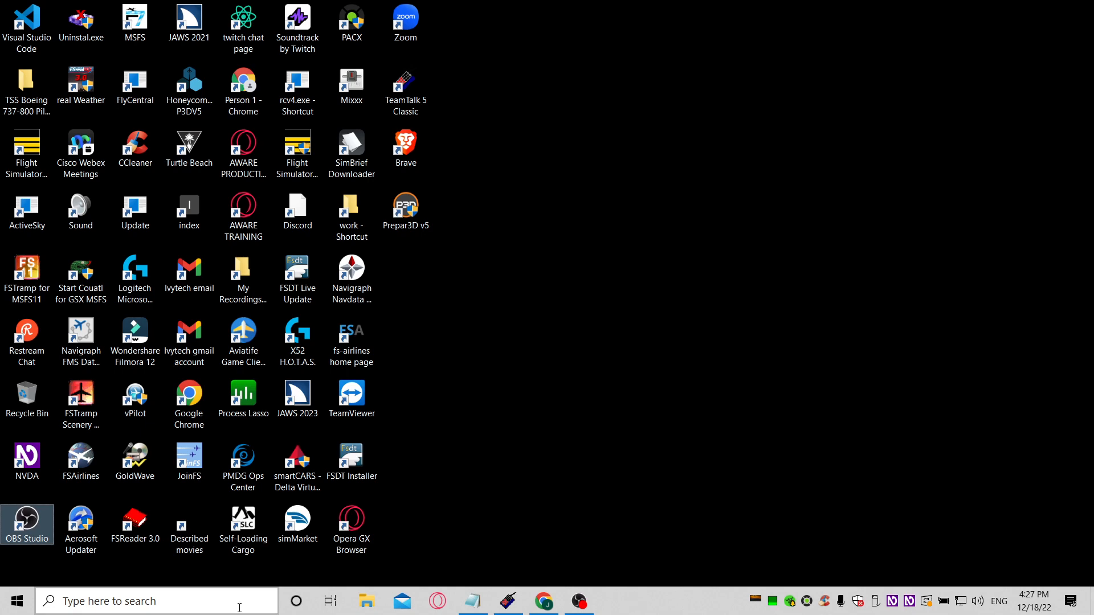
key(f)
key(f)
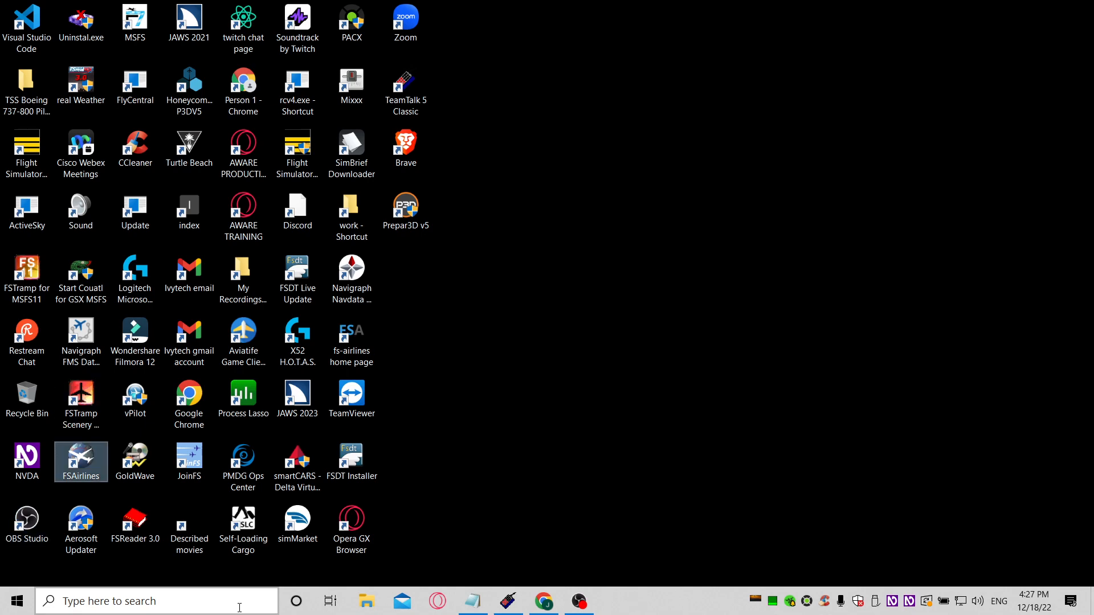
key(n)
key(n)
key(n)
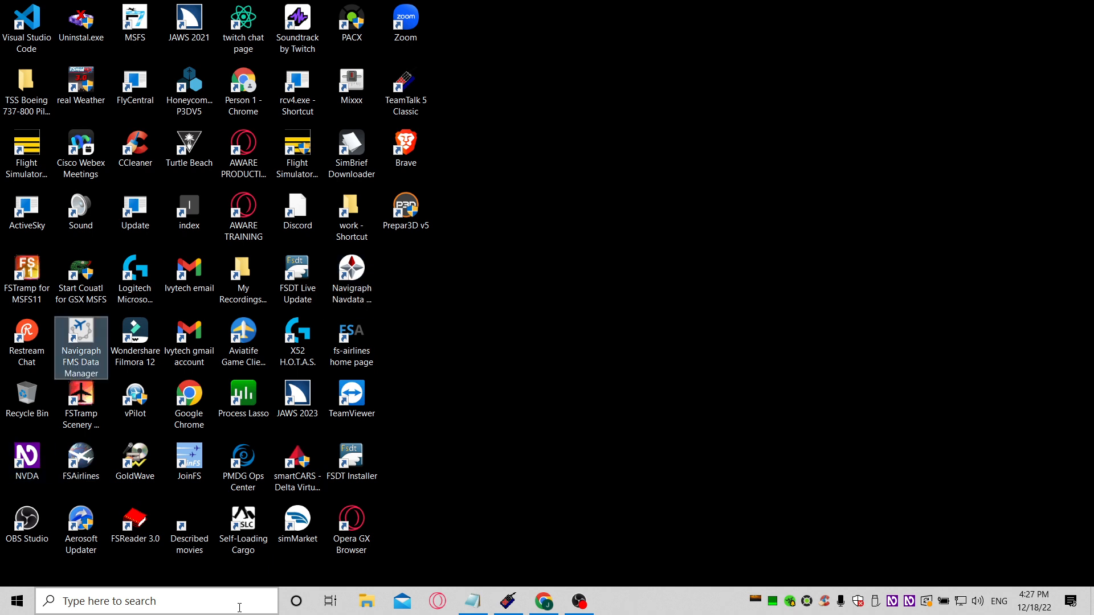
key(n)
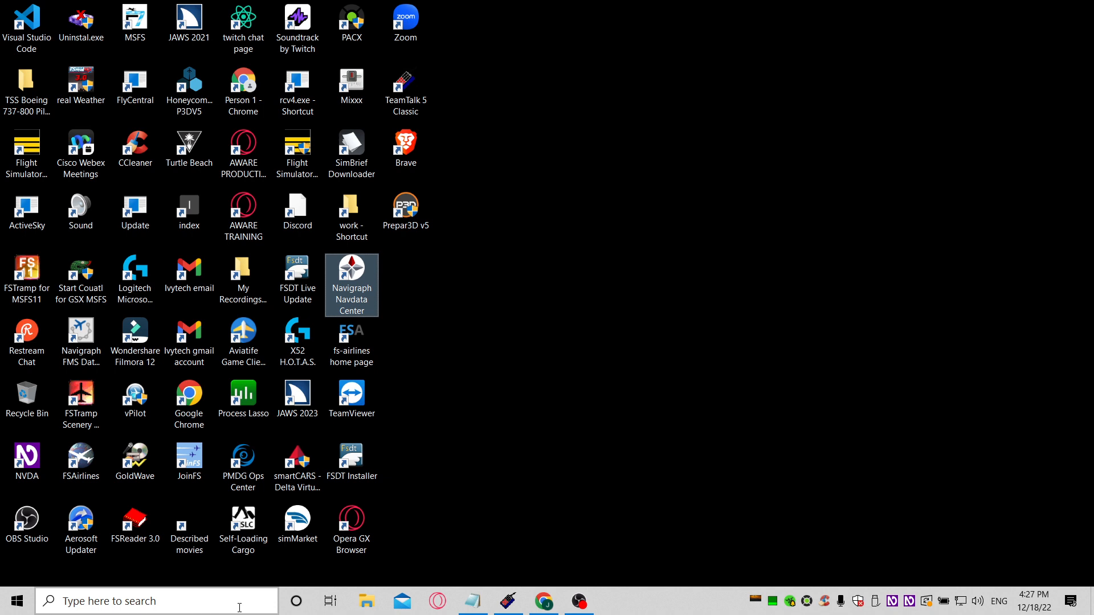
key(n)
key(n)
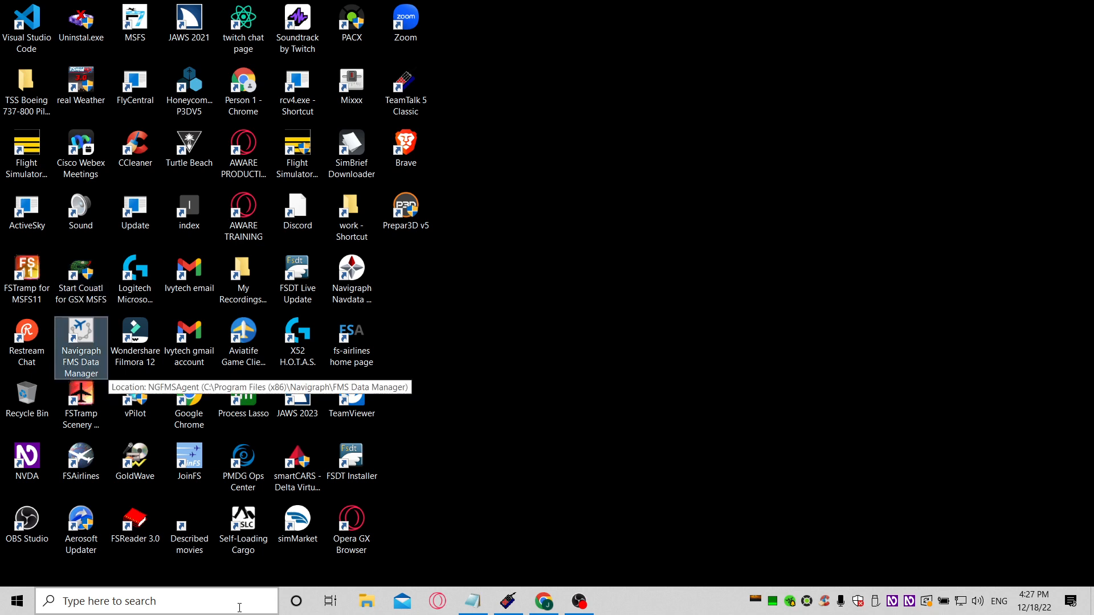
key(Up)
key(Down)
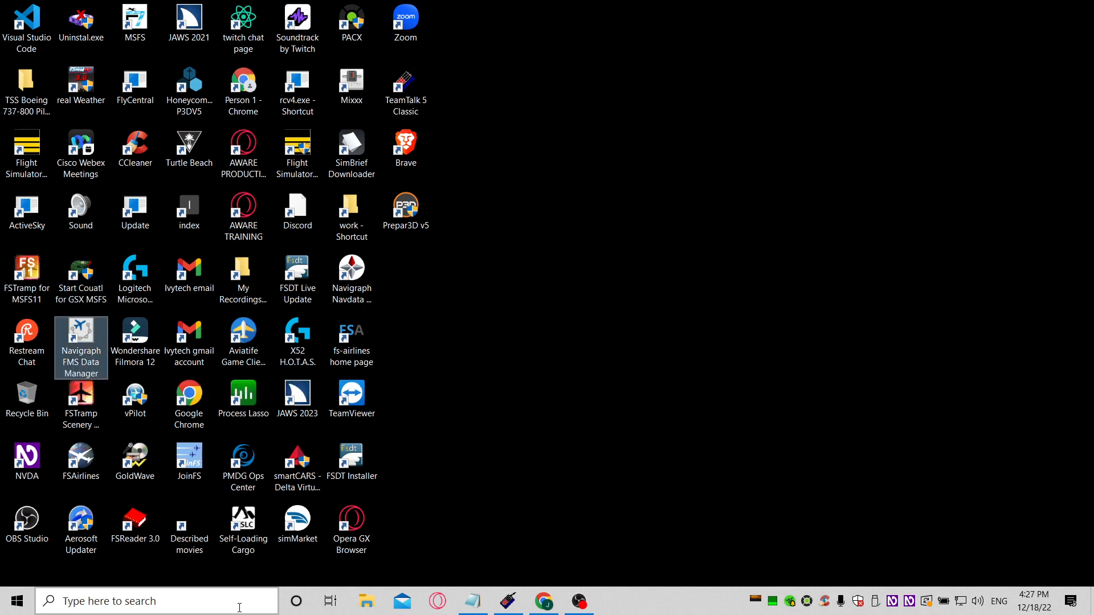
key(shift+F10)
key(Down)
key(Down)
key(Down)
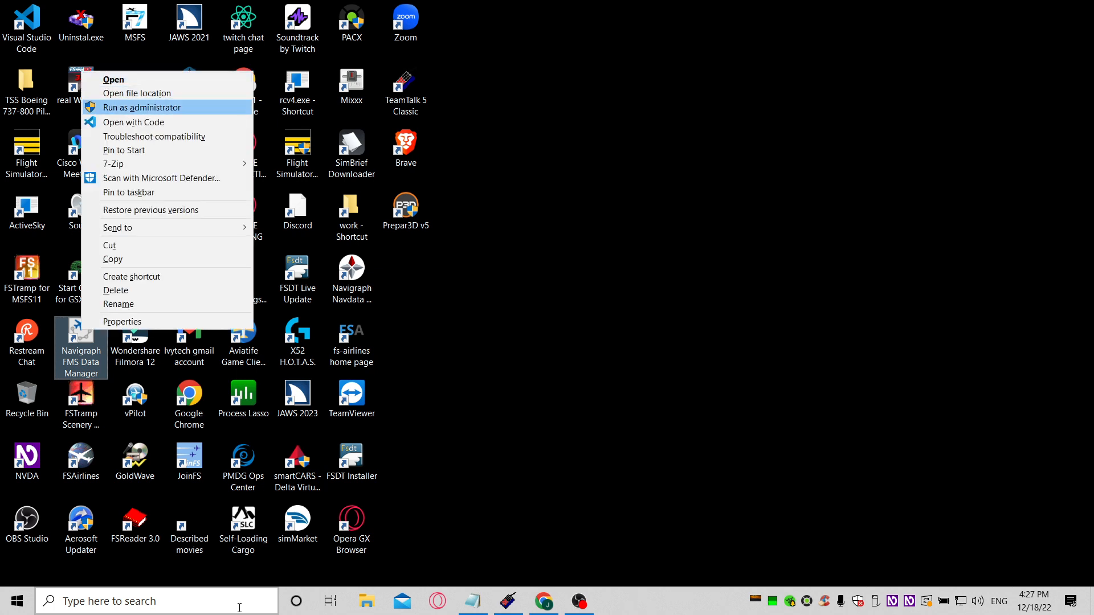
key(Return)
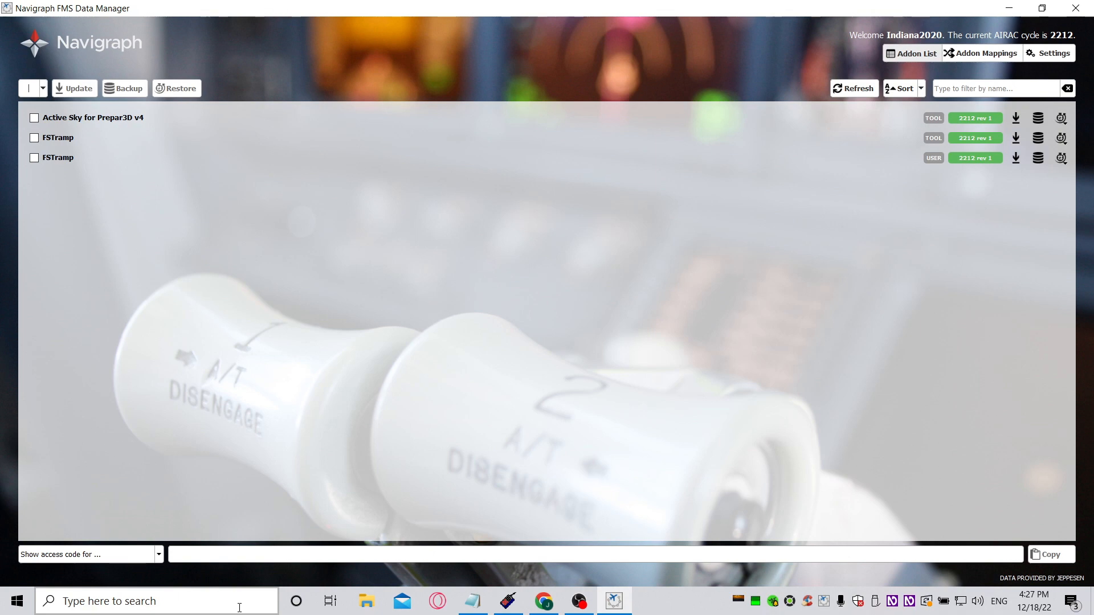
Select all the addons in the Navigraph FMS Data Manager addon list.
key(alt+Tab)
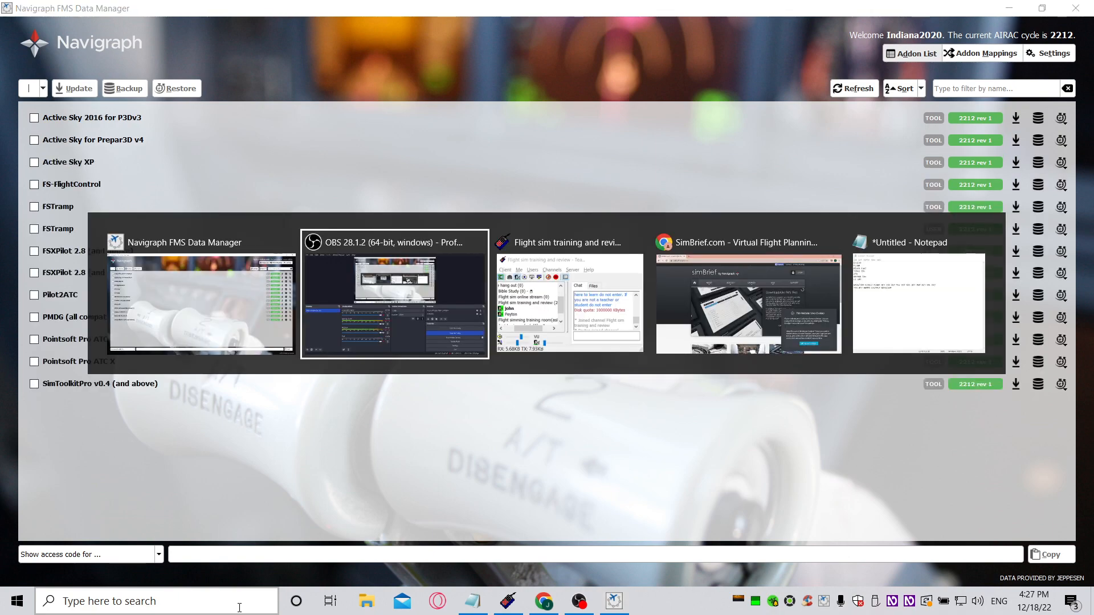
key(alt+Tab)
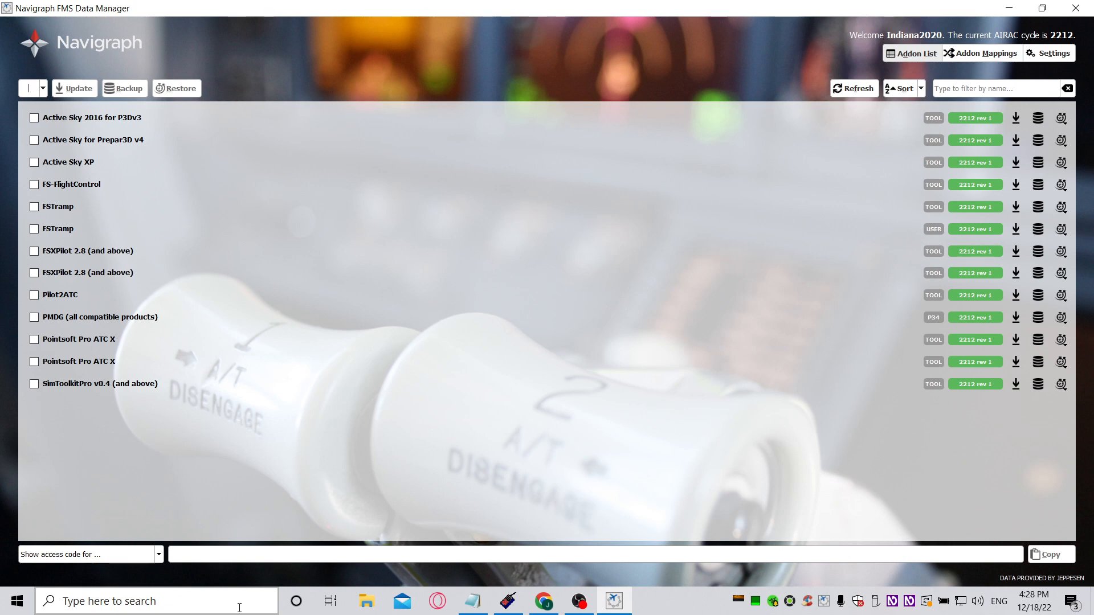
key(space)
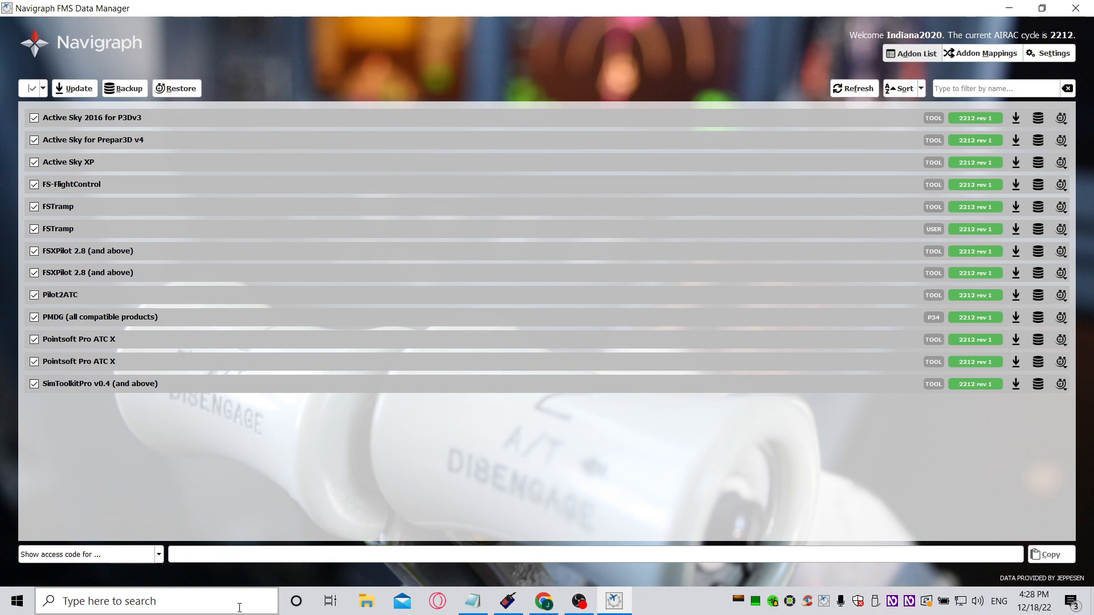
Switch to the SimBrief website in Chrome and open its Dispatch page from the list of links.
key(alt+Tab)
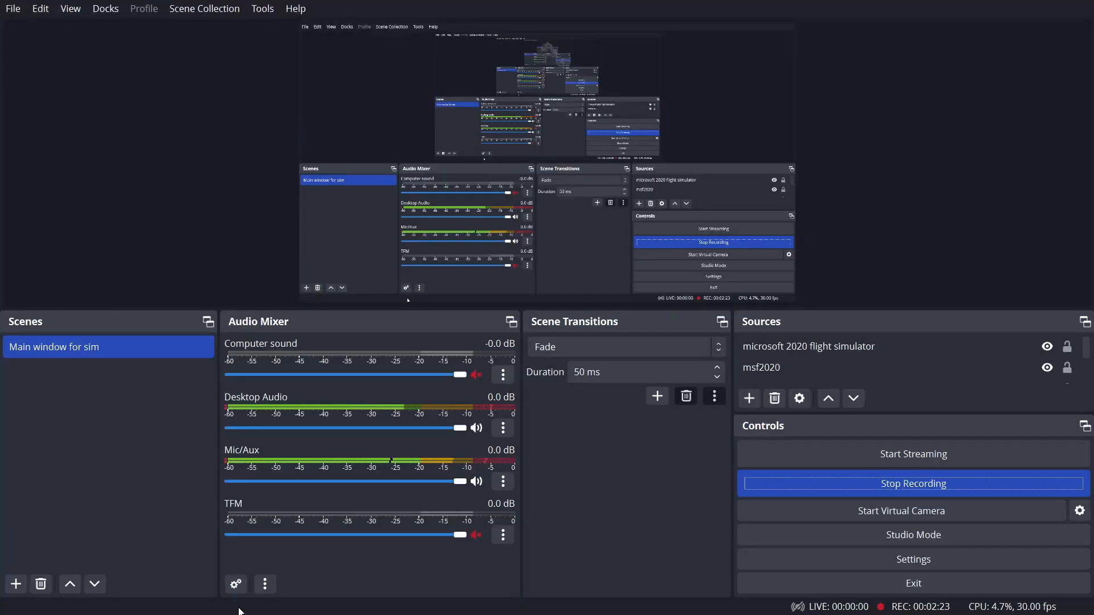
key(alt+Tab)
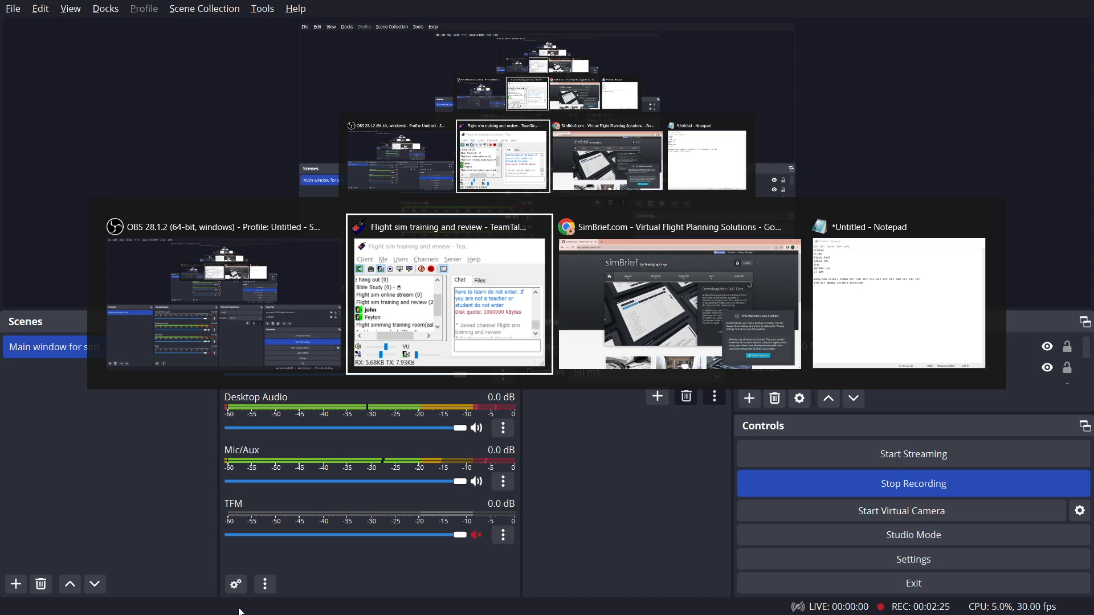
key(alt+Tab)
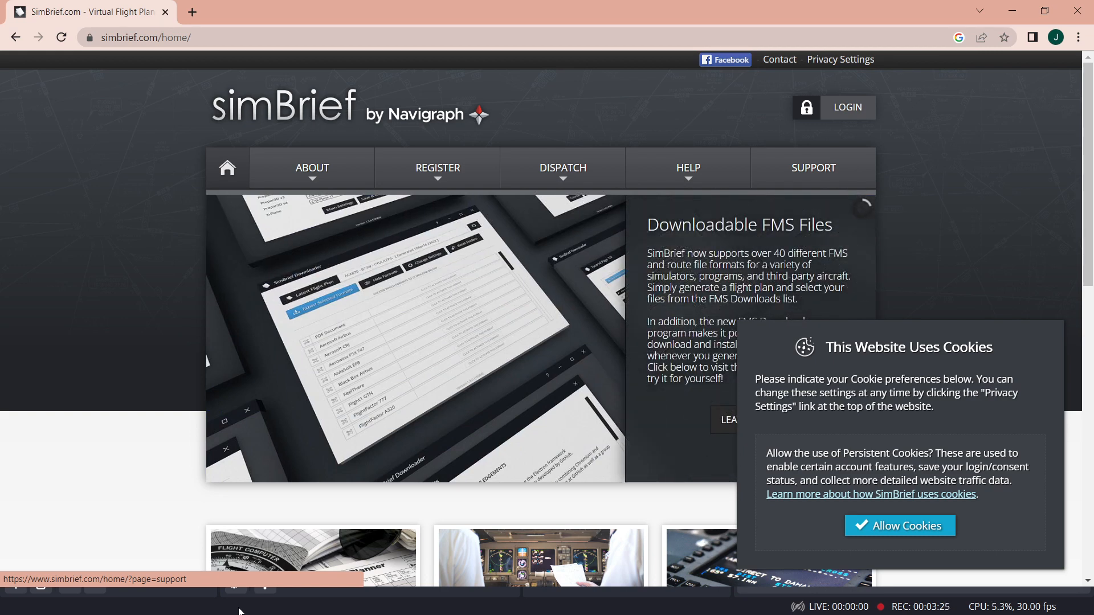
key(Insert+F7)
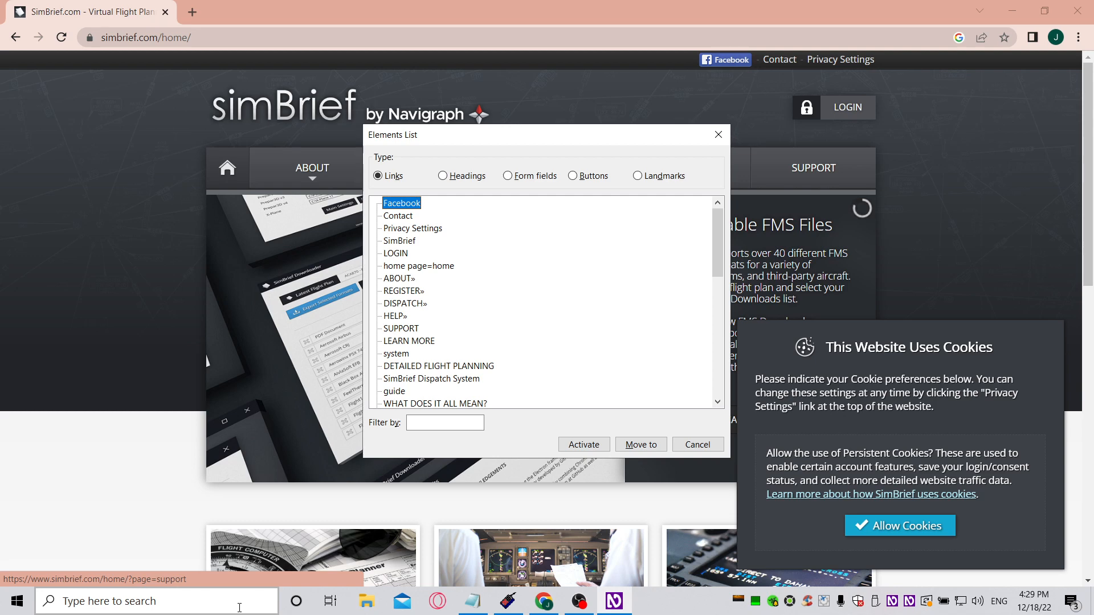
key(d)
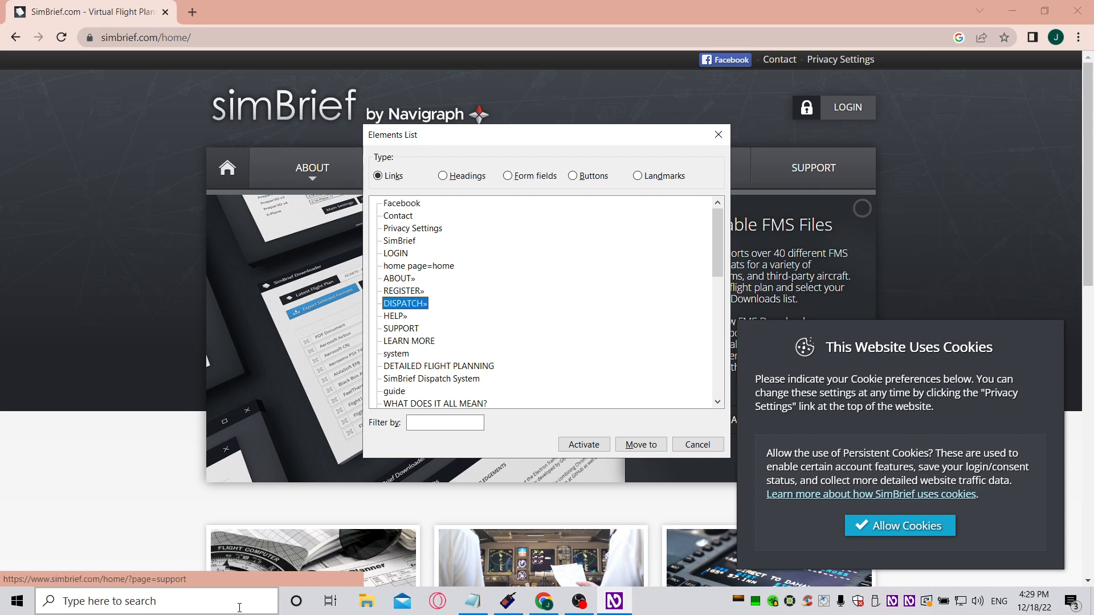
key(Return)
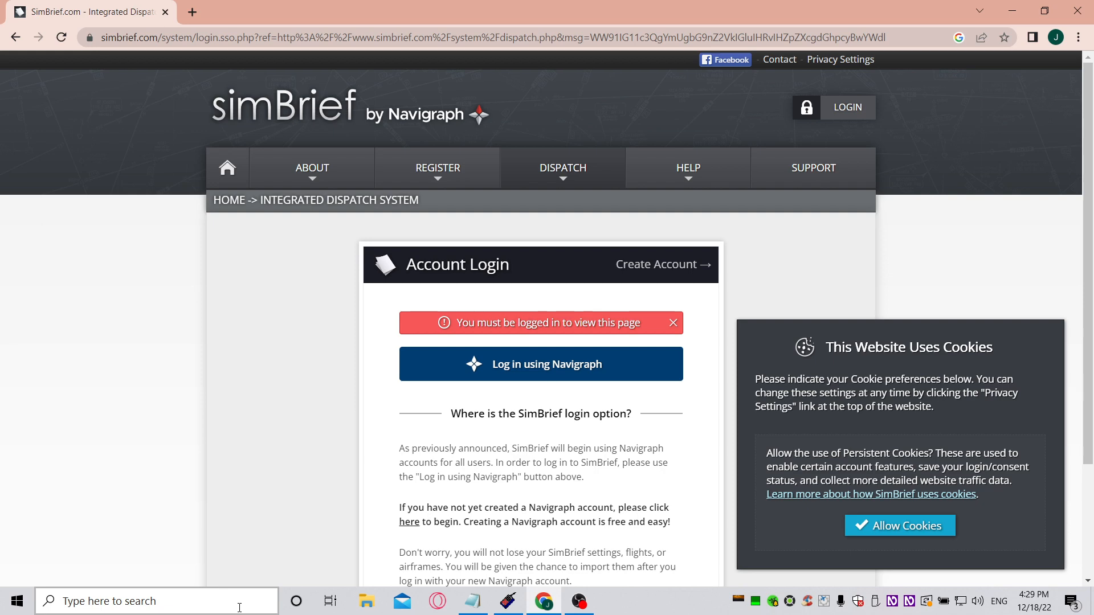
Choose to log in using Navigraph on the SimBrief account login page.
key(Insert+F7)
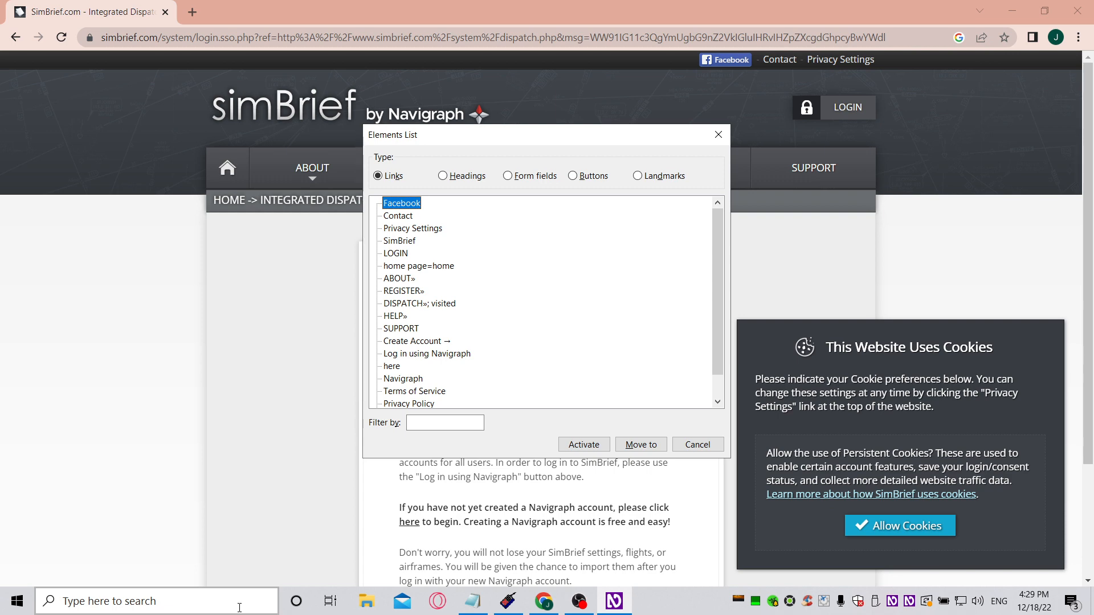
key(Escape)
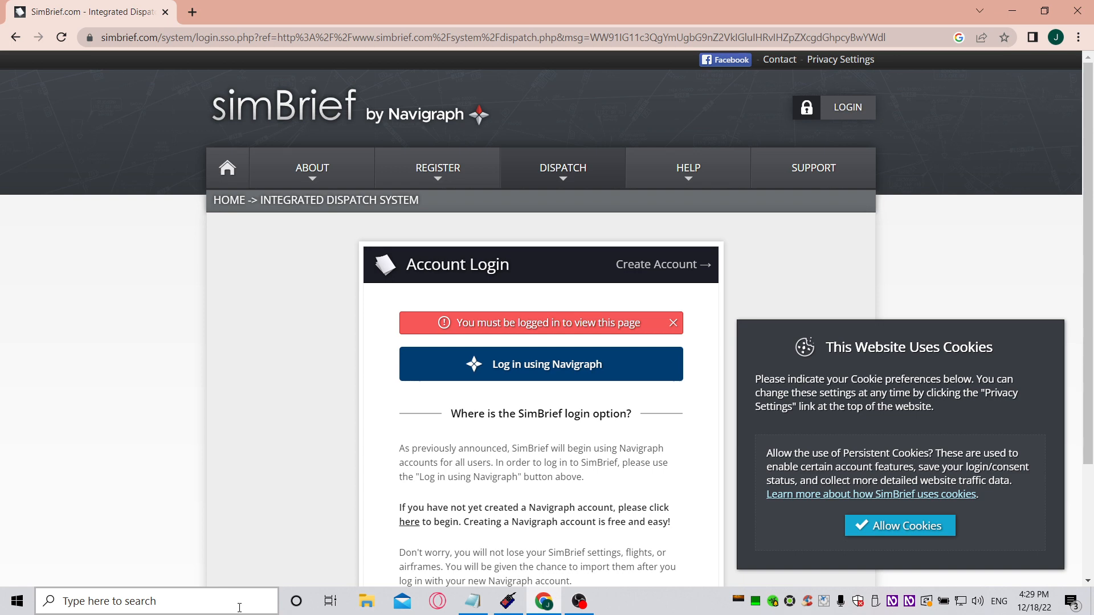
key(Tab)
key(Return)
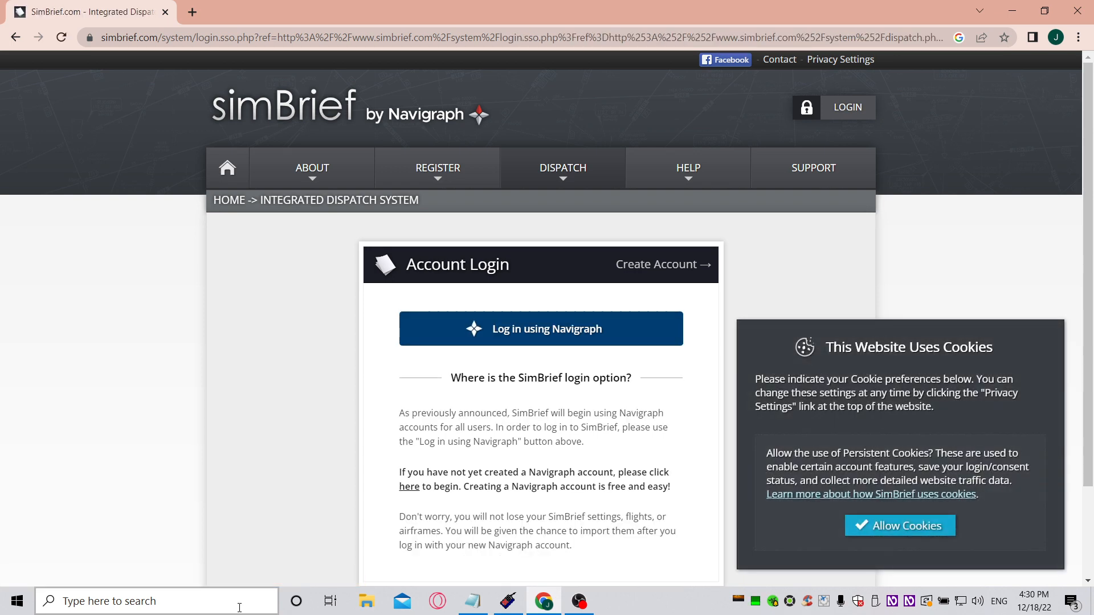
key(Tab)
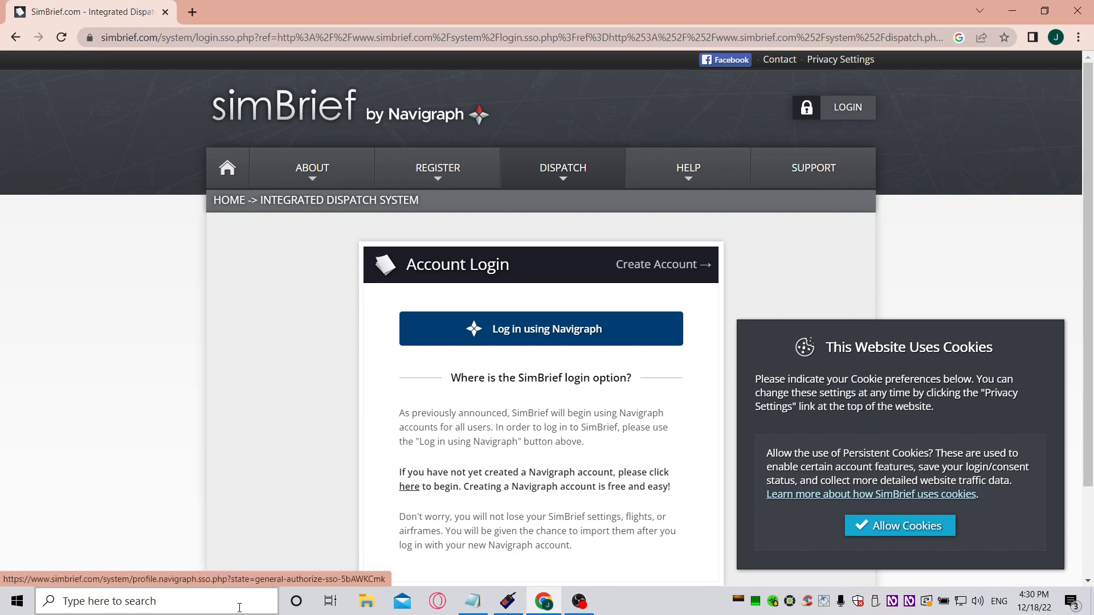
key(Return)
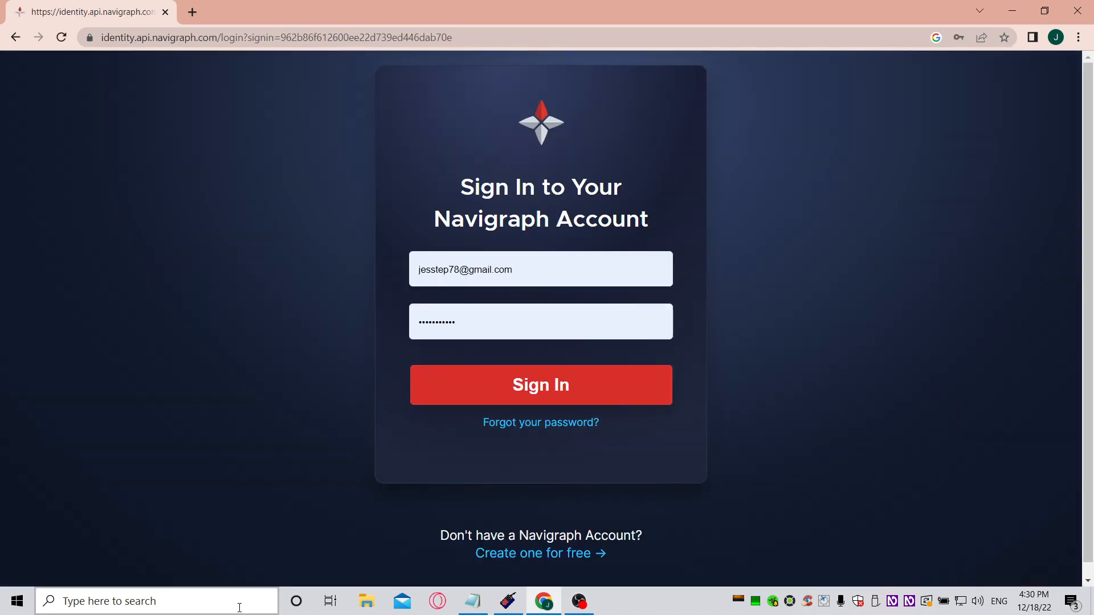
Sign in to the Navigraph account with the saved e-mail and password.
key(Tab)
key(shift+Tab)
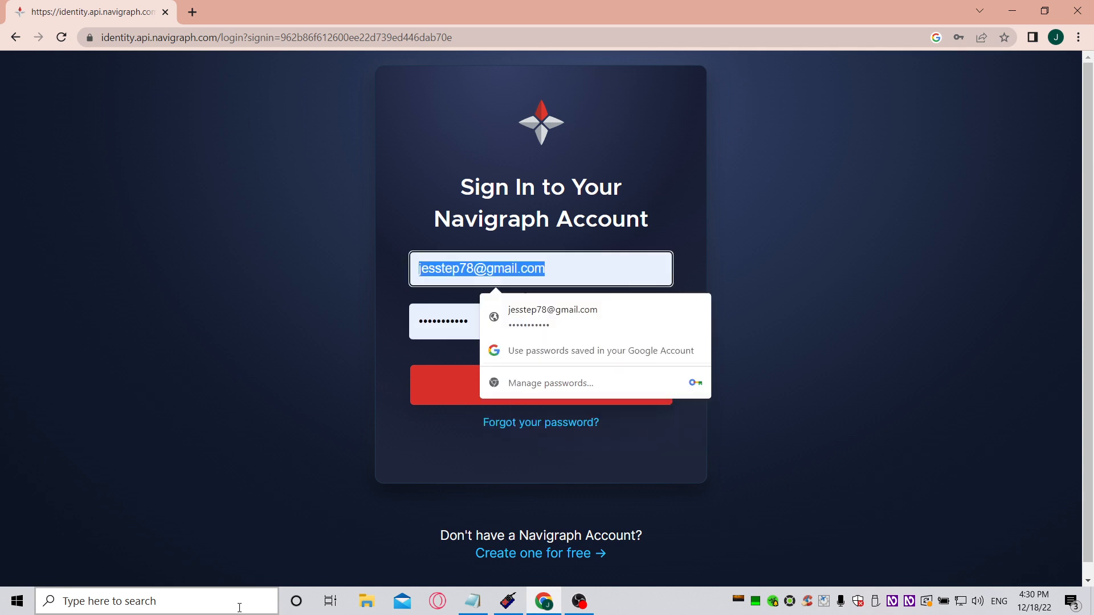
key(Tab)
key(Return)
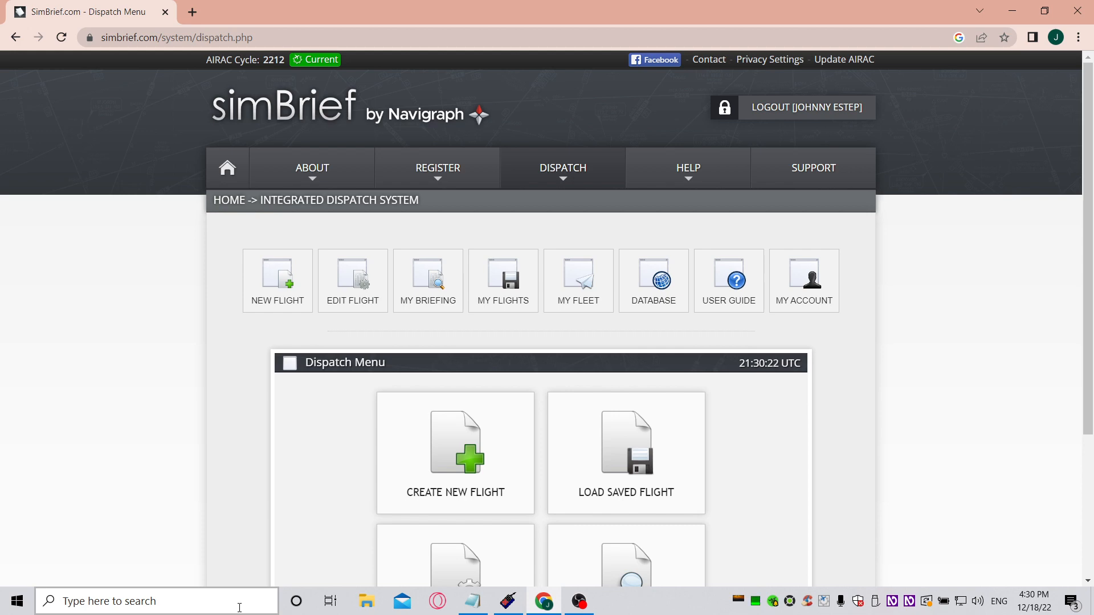
Open the Dispatch link again from the list of page links.
key(Insert+F7)
key(d)
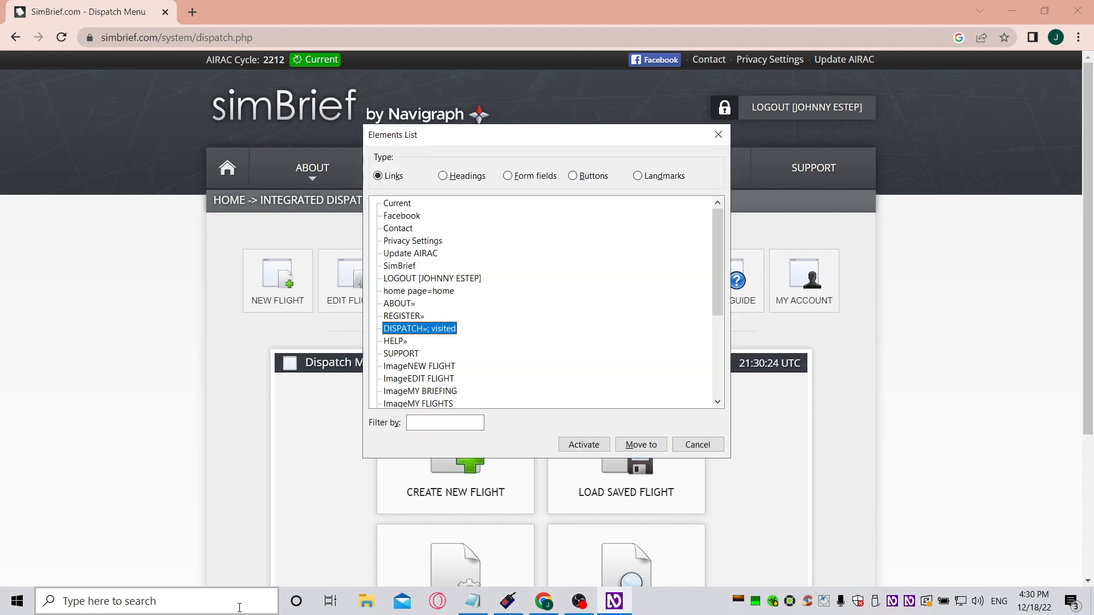
key(Return)
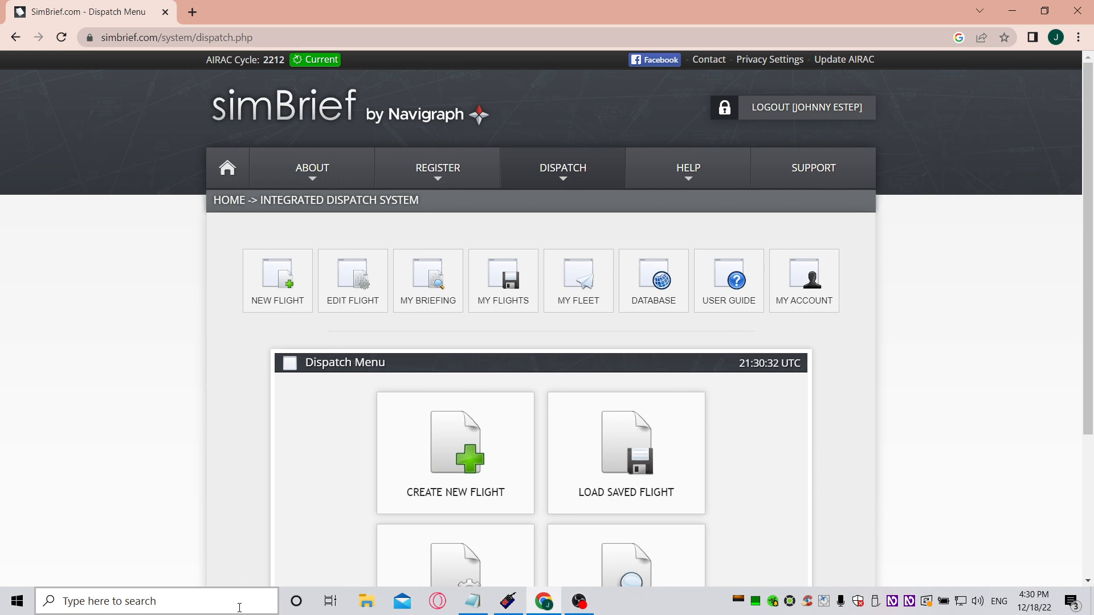
Review the dispatch links from New Flight through My Account in the list of page links, and close the list.
key(Insert+F7)
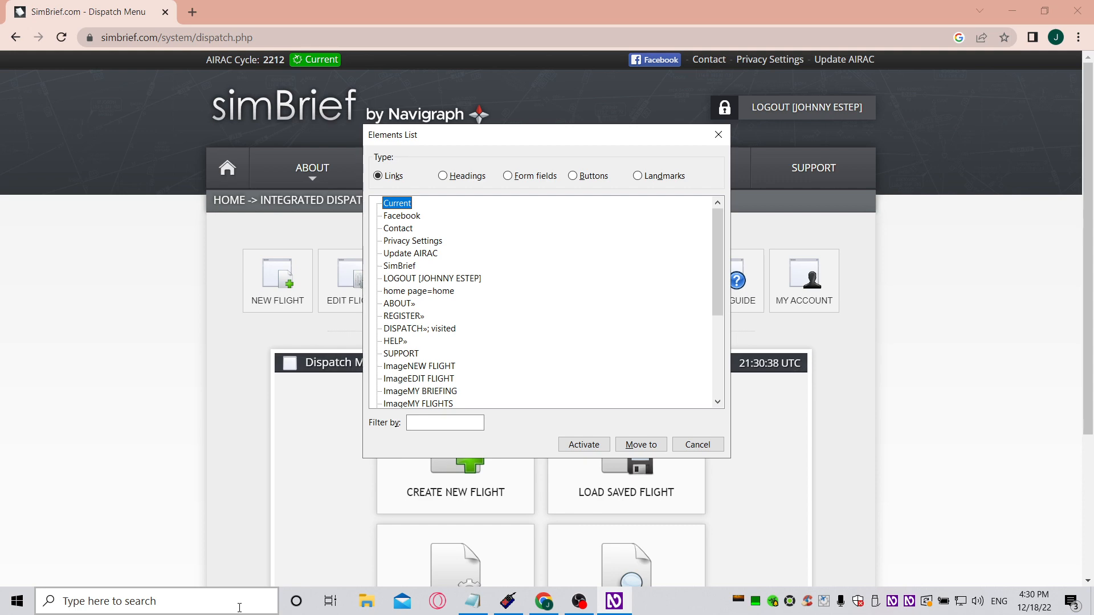
key(i)
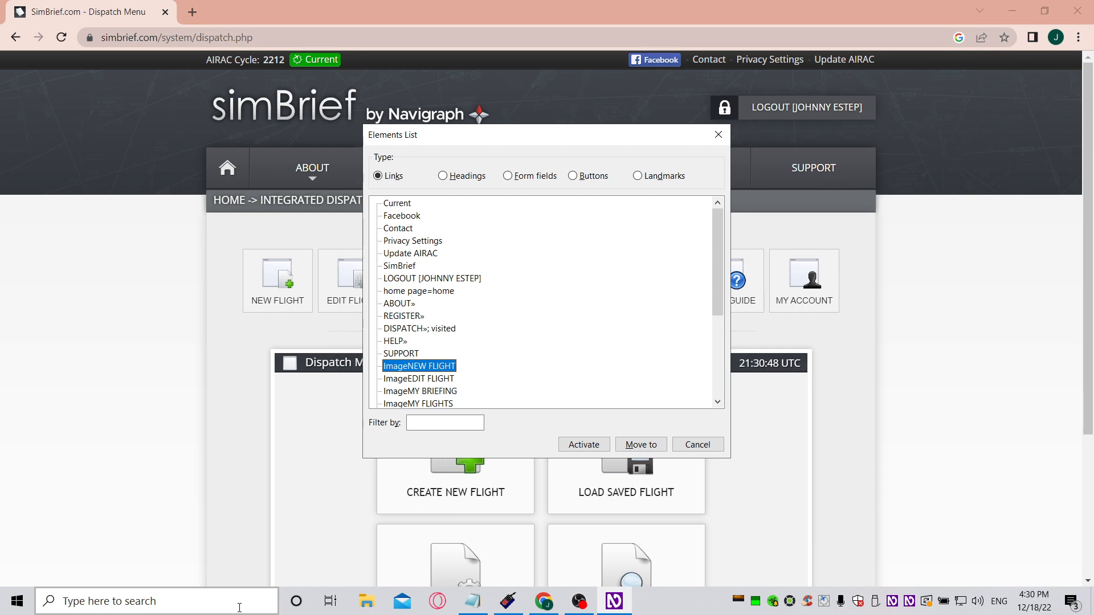
key(Down)
key(Up)
key(Down)
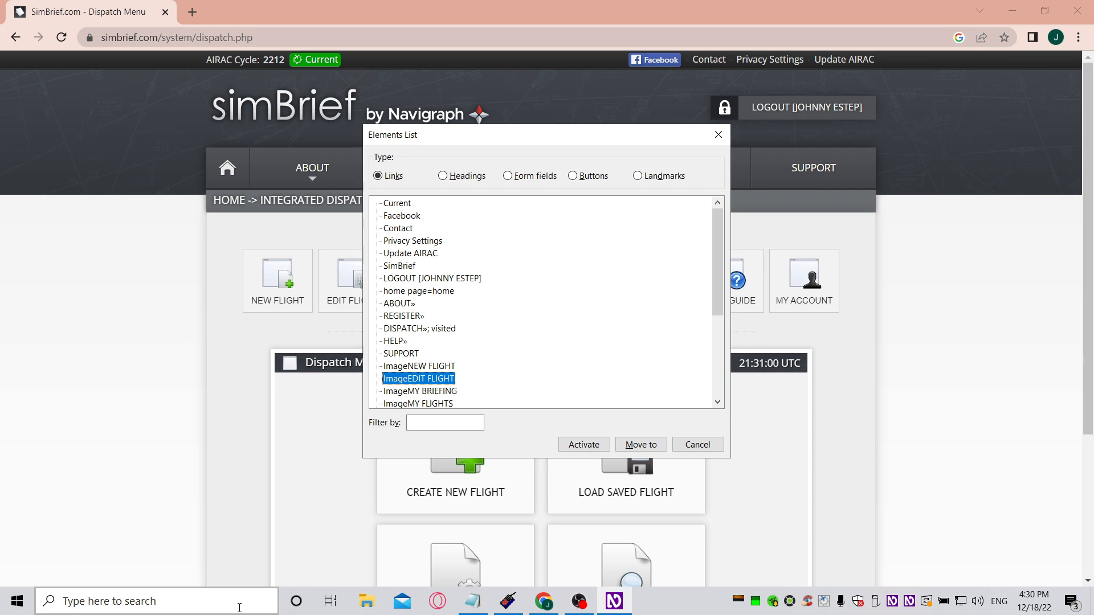
key(Down)
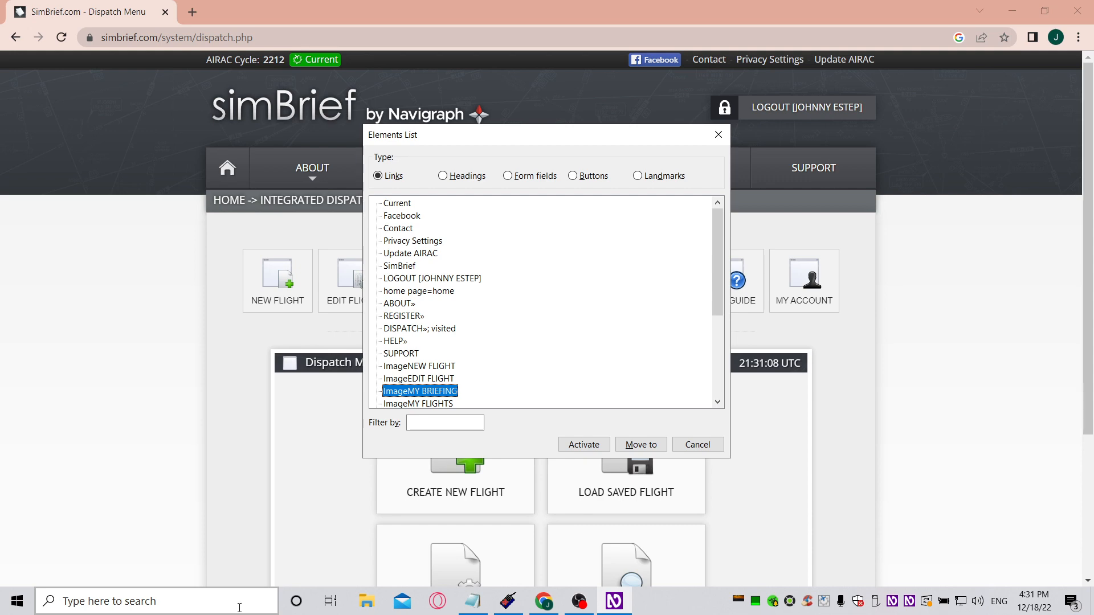
key(Up)
key(Down)
key(Down)
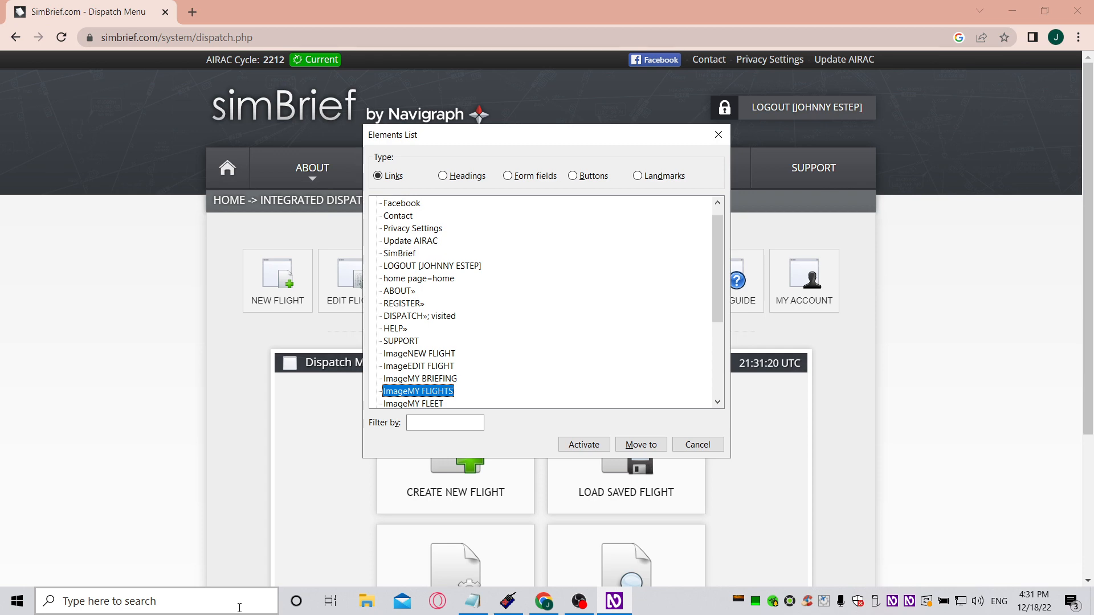
key(Up)
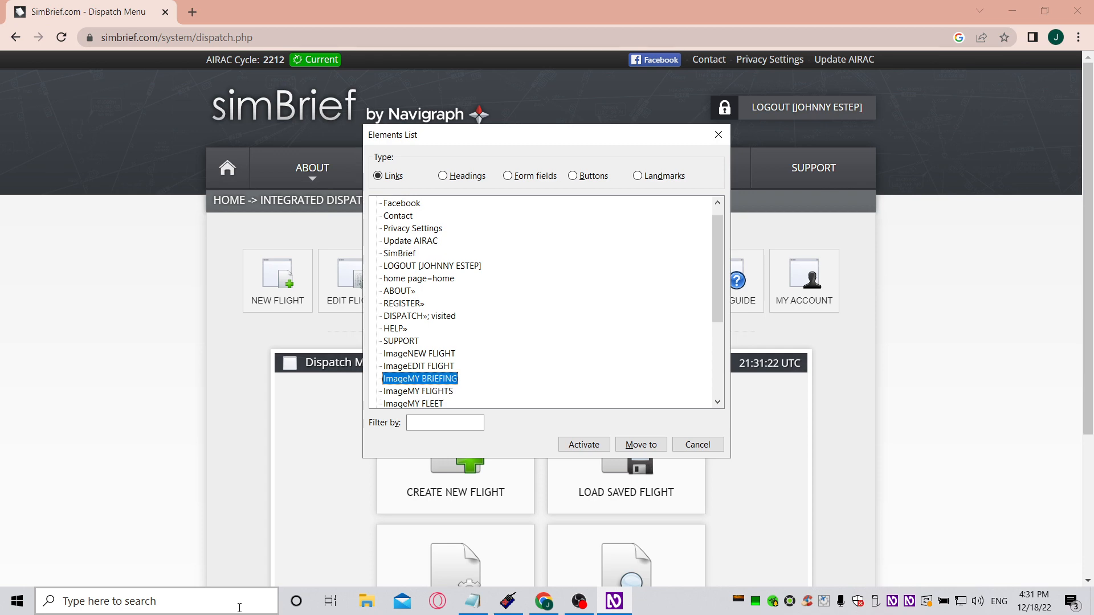
key(Down)
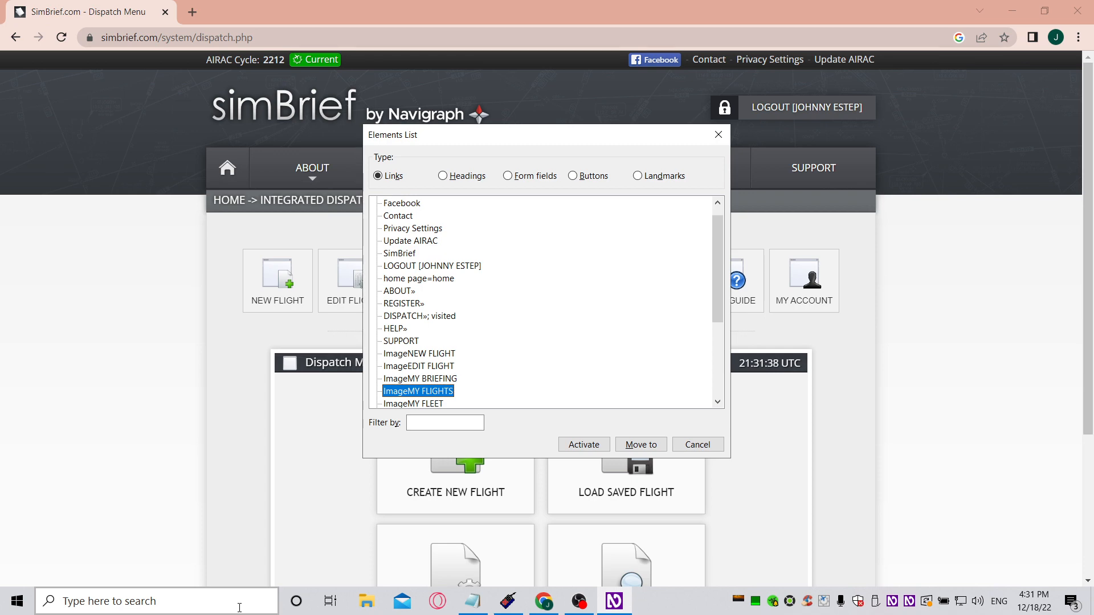
key(Down)
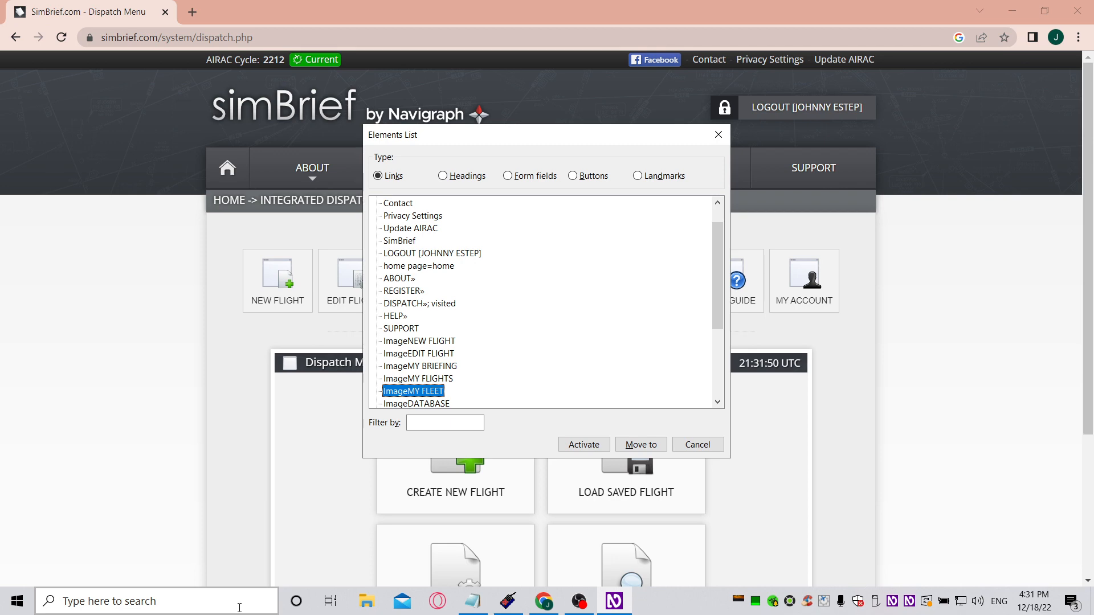
key(Down)
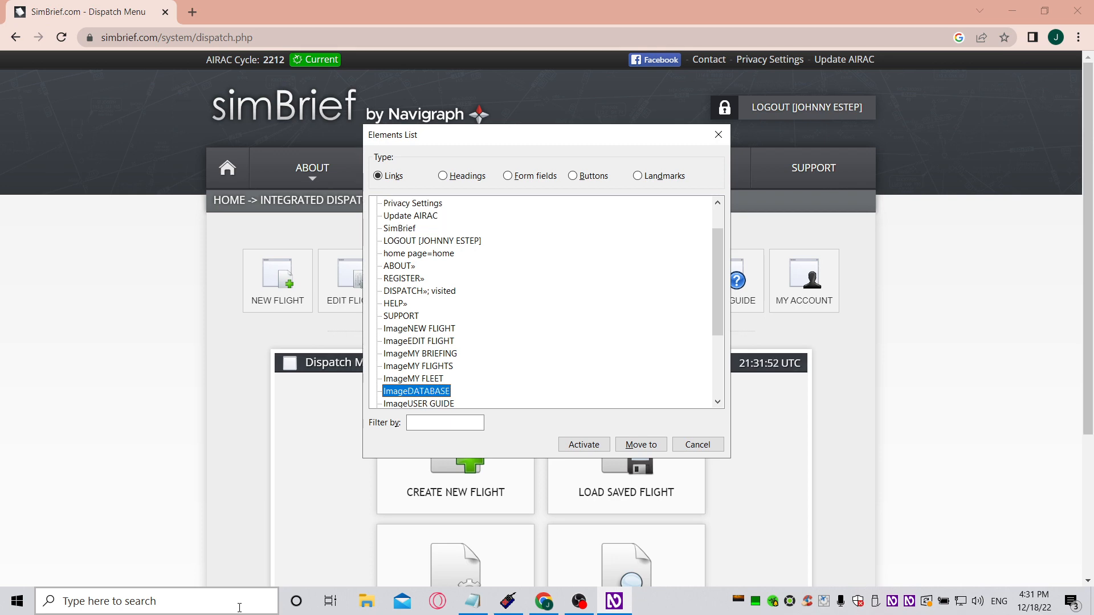
key(Down)
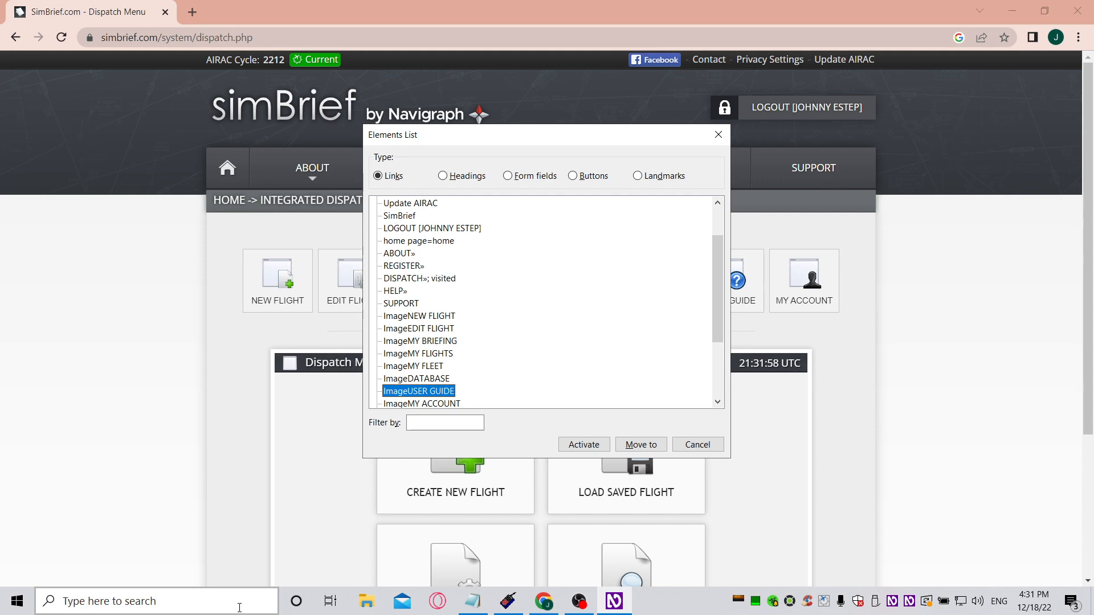
key(Down)
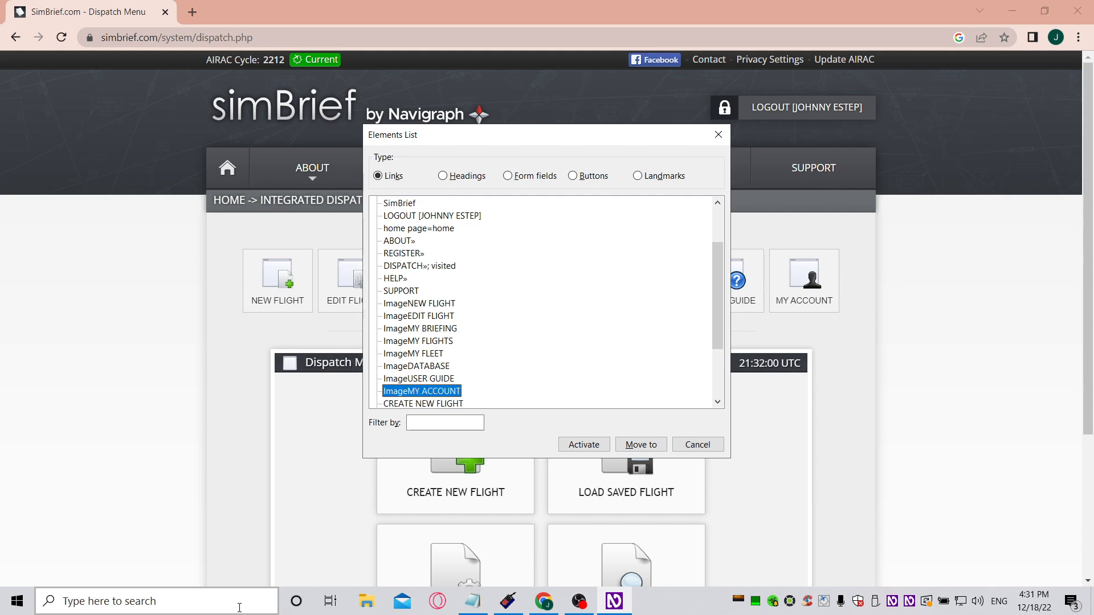
key(Down)
key(Up)
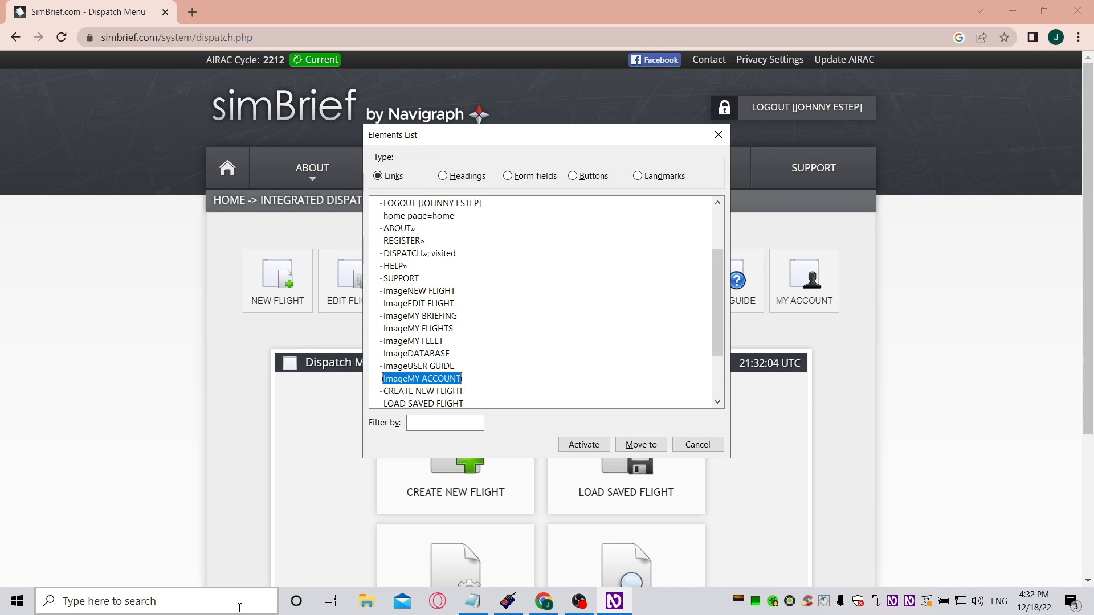
key(Escape)
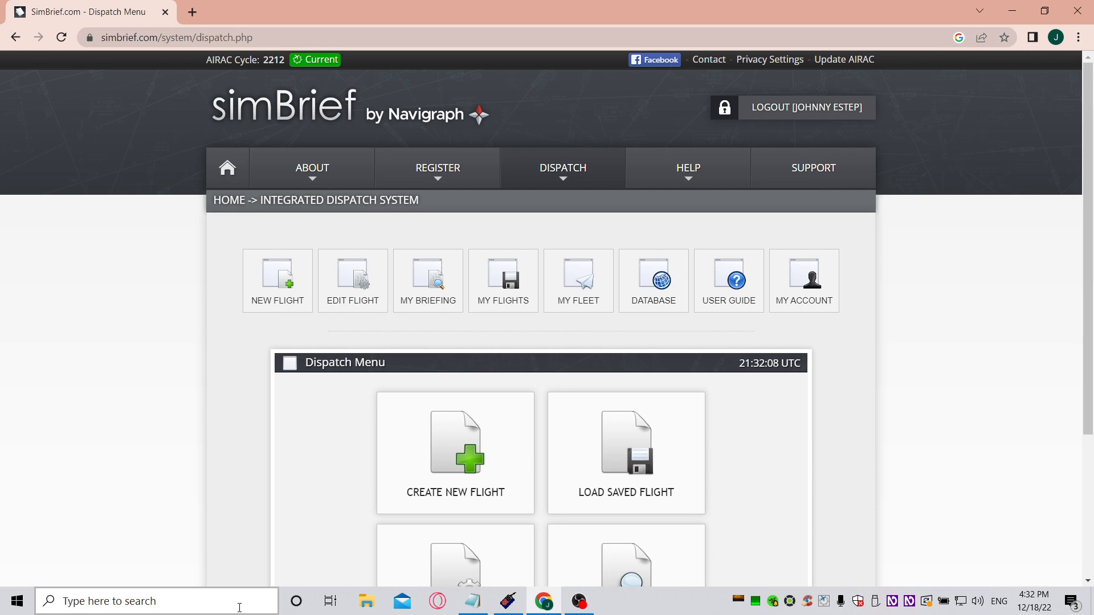
Open the New Flight page from the list of page links.
key(Insert+F7)
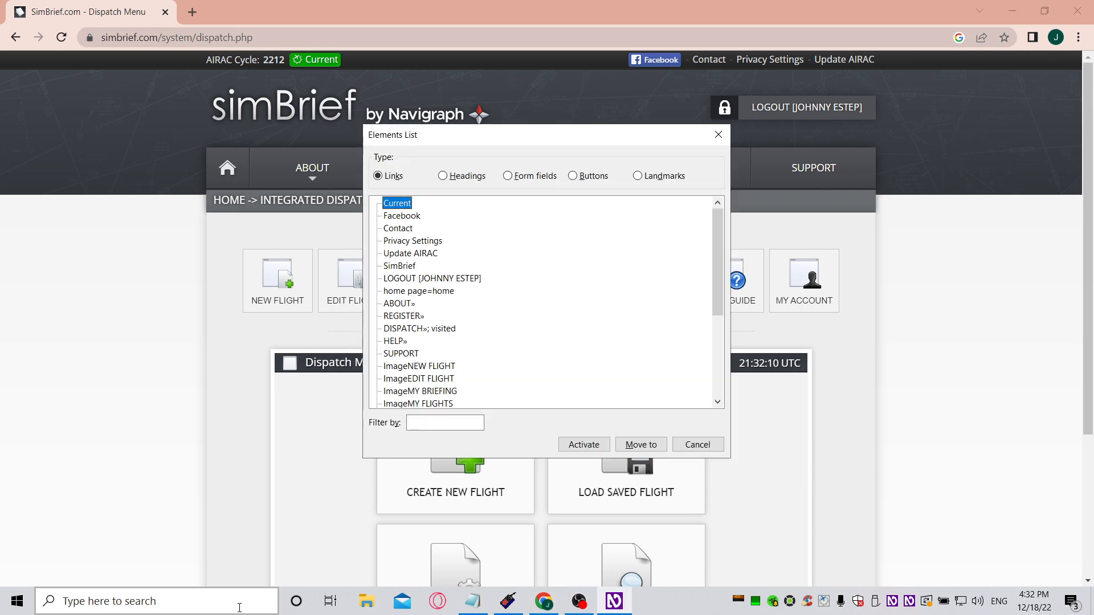
key(i)
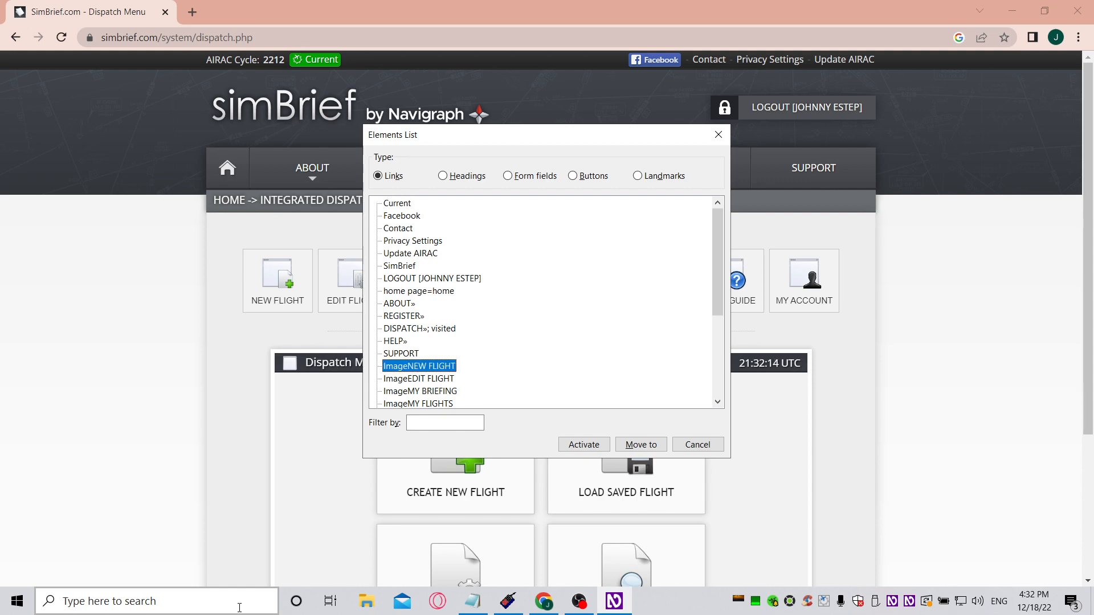
key(Return)
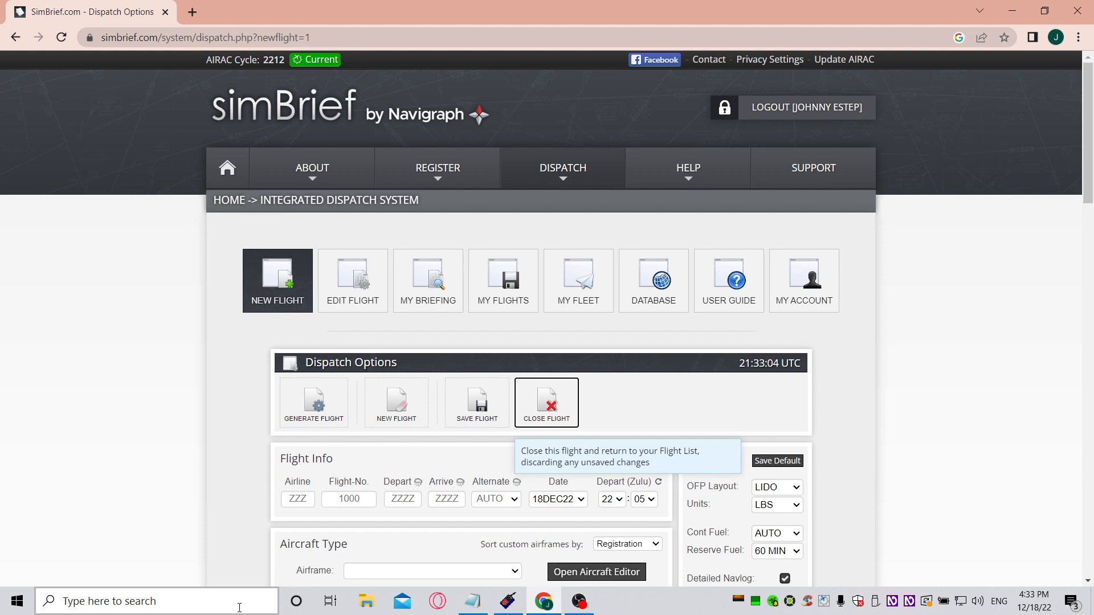
Enter BVI as the airline and 9DW as the flight number in the flight info.
click(298, 499)
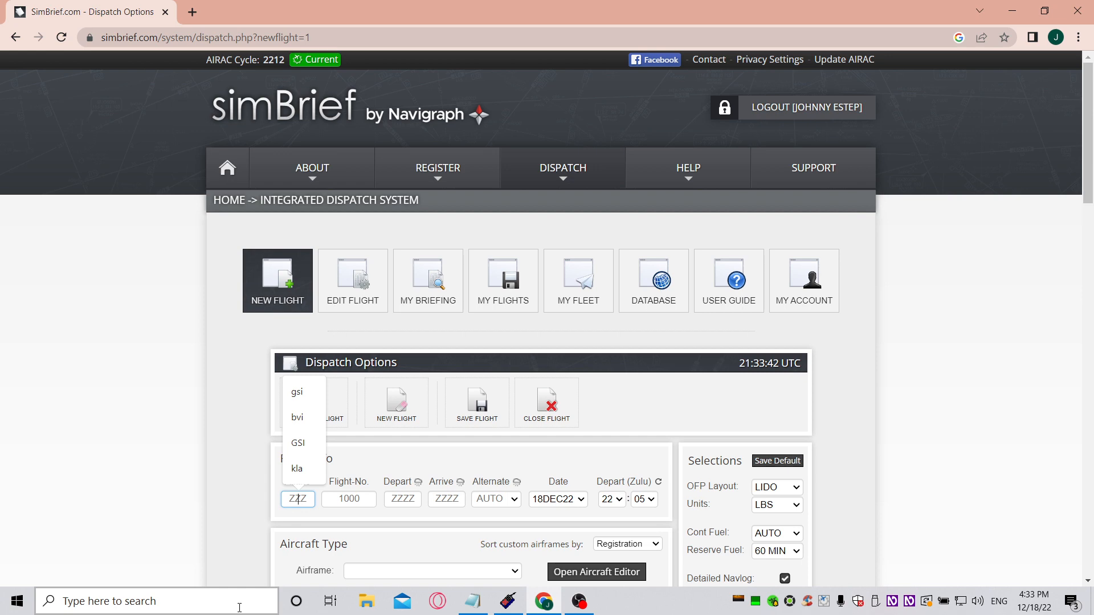
text(GS)
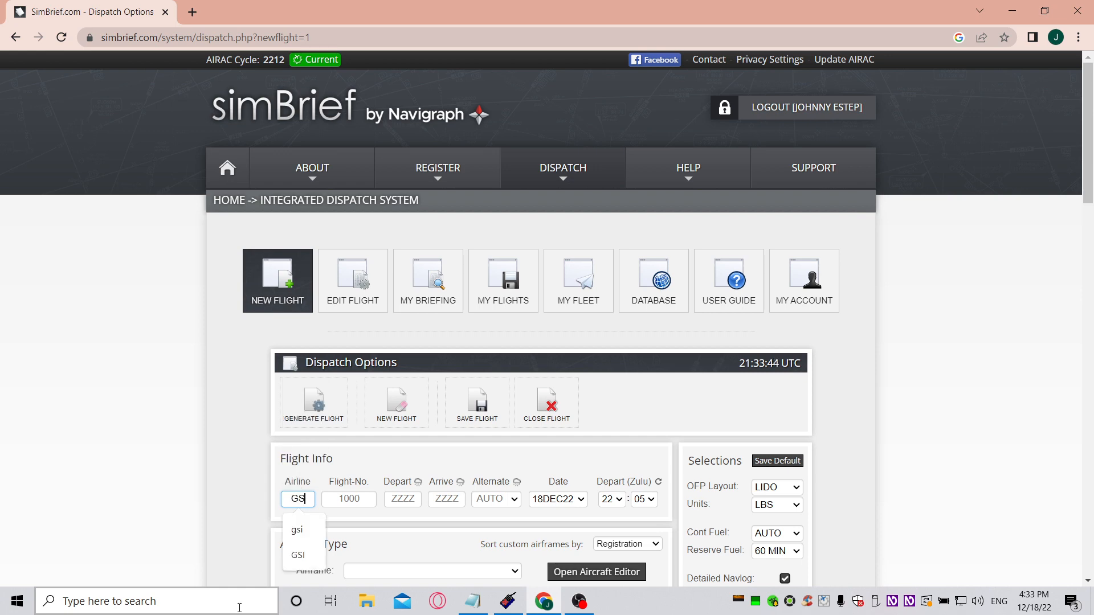
key(BackSpace)
key(BackSpace)
text(BVI)
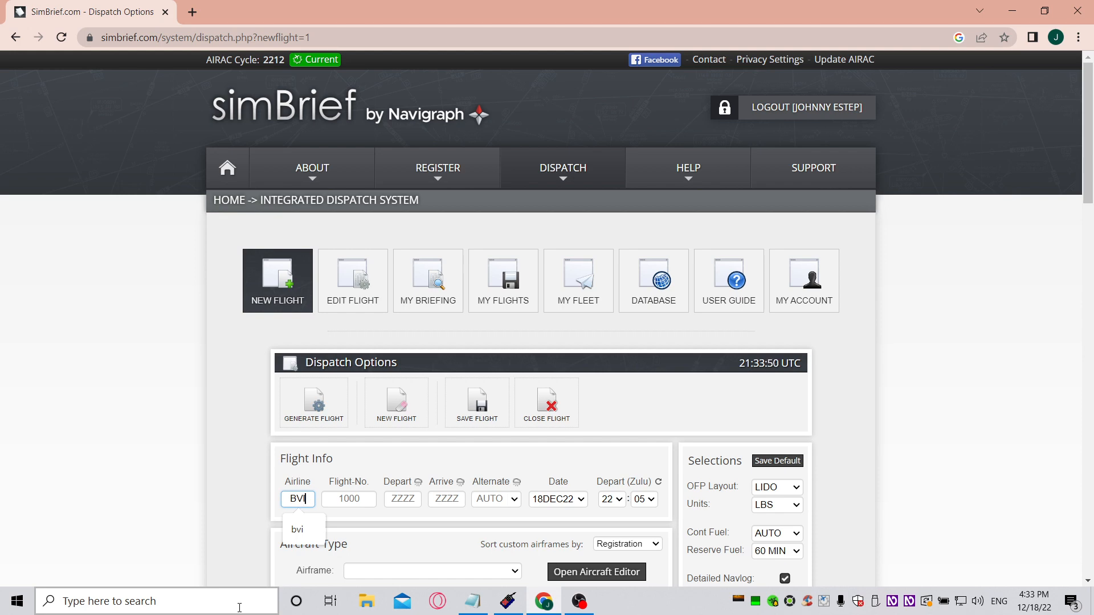
key(Tab)
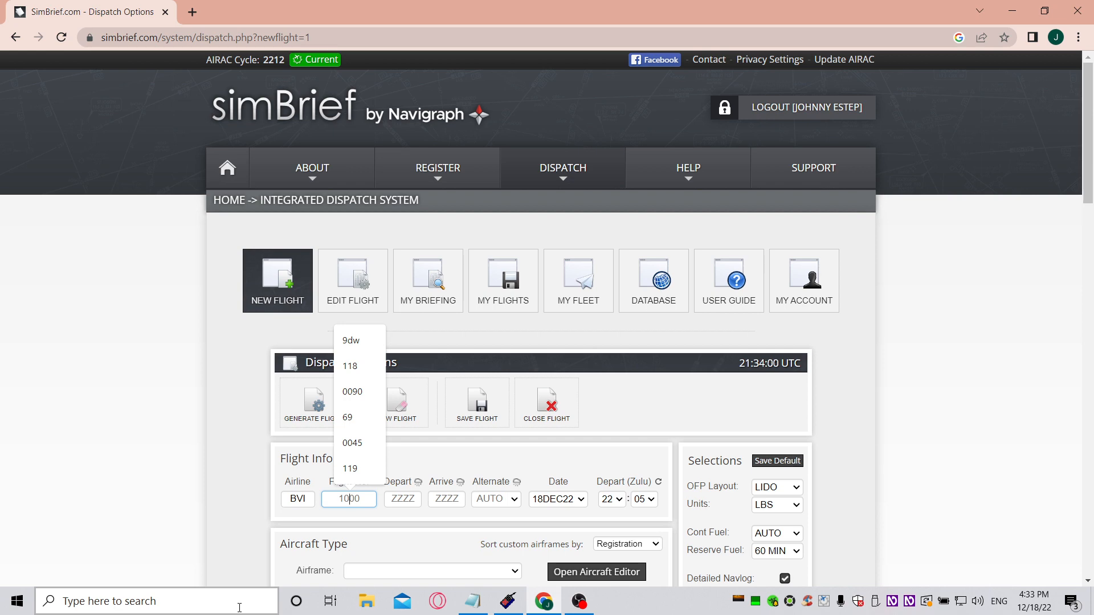
text(9)
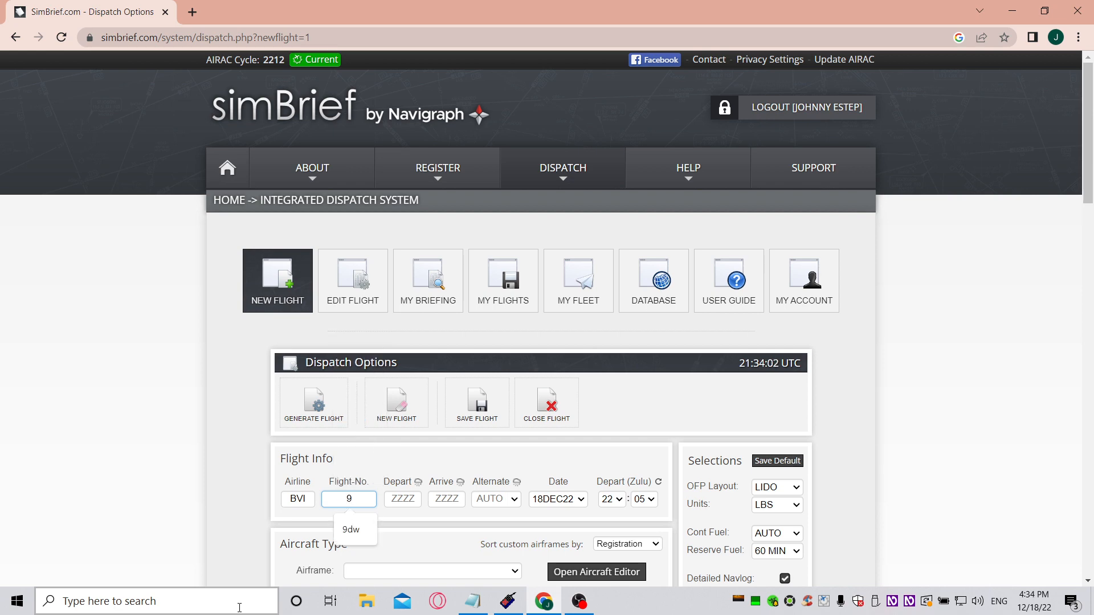
text(DW)
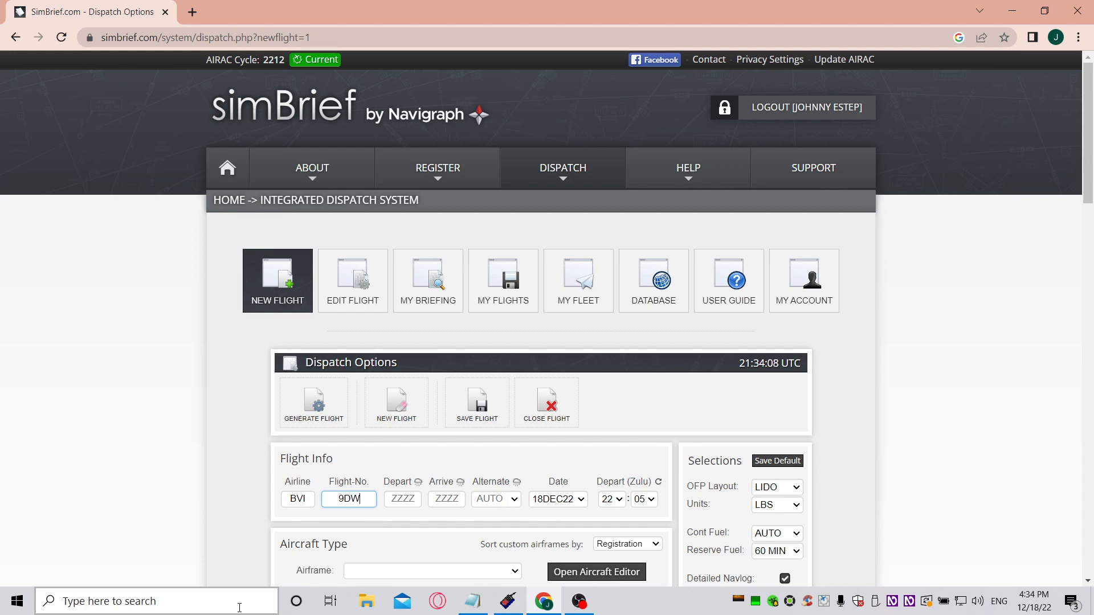
Set the departure airport to KDTW and the arrival airport to EGLL.
key(Tab)
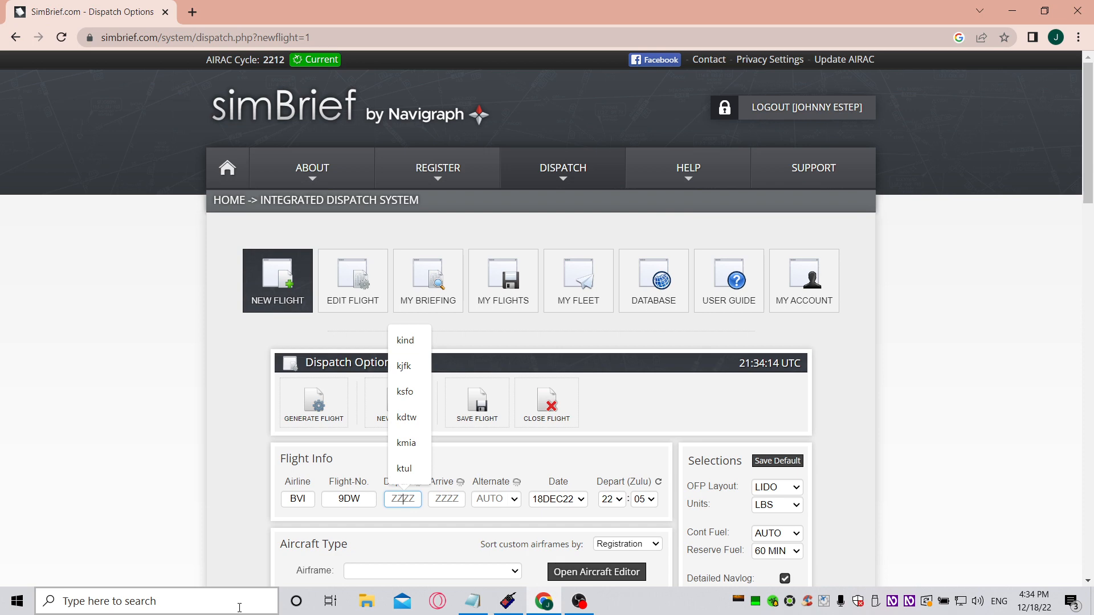
text(KDTW)
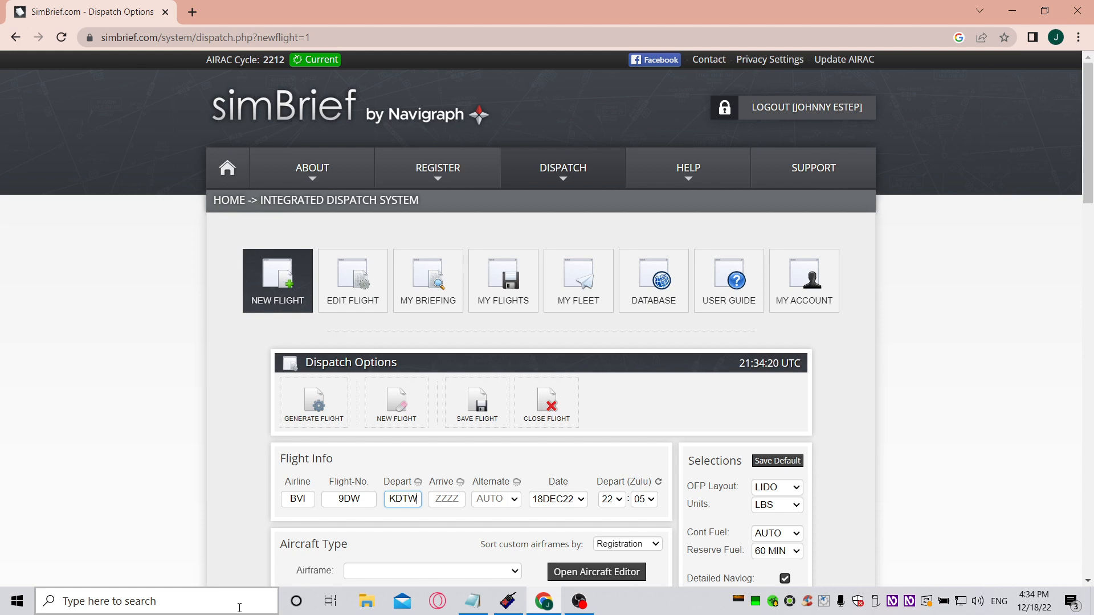
key(Tab)
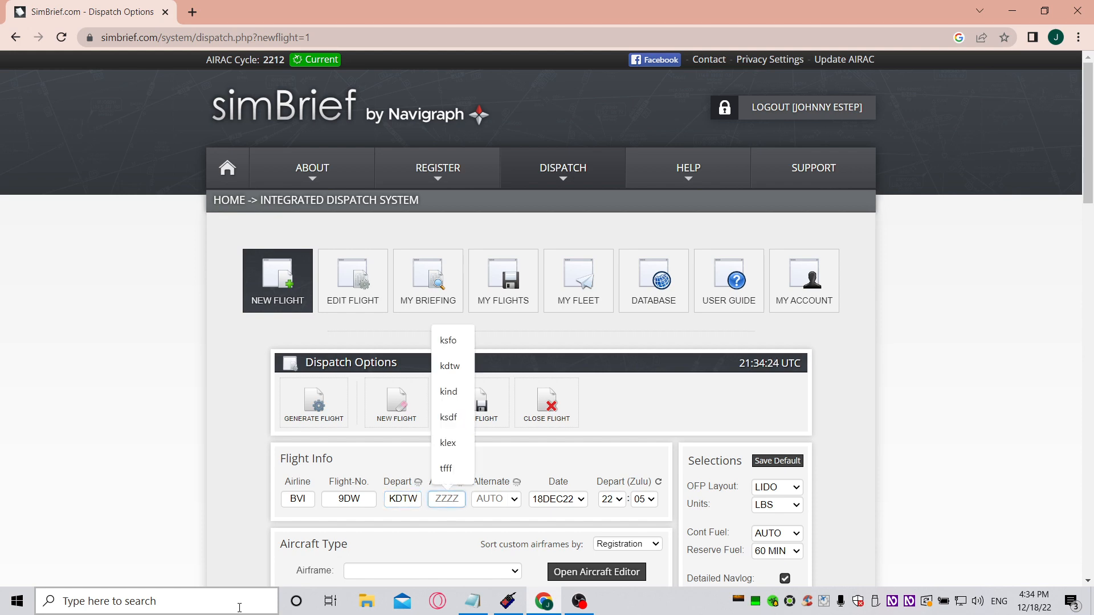
text(EGLL)
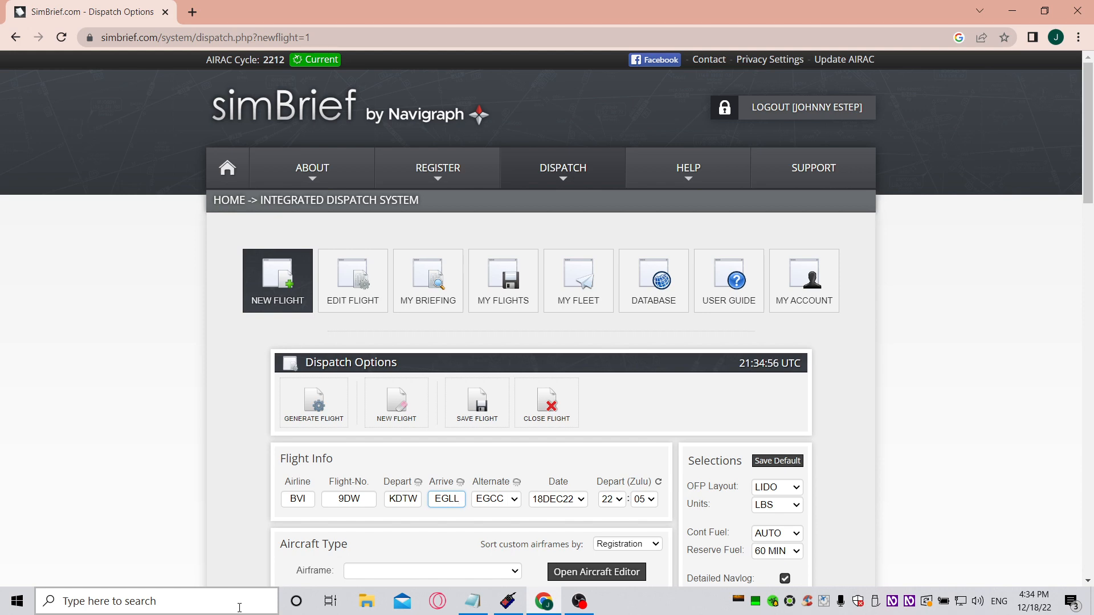
Set the flight's airframe to B744 - B747-400, keeping the alternate, date and departure time as they are.
key(Tab)
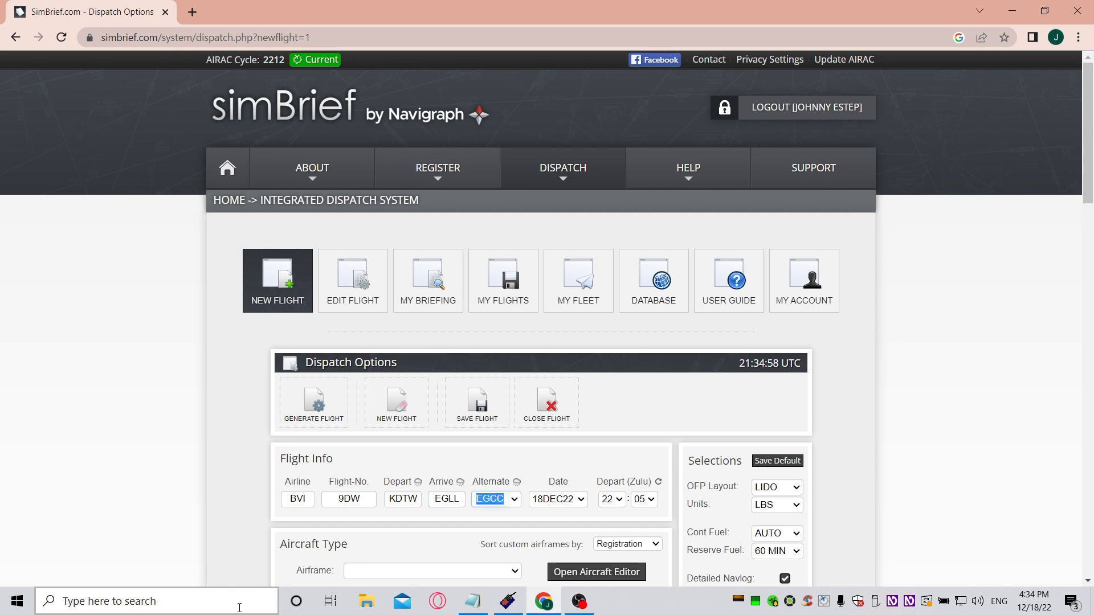
key(Tab)
key(Tab)
key(Tab)
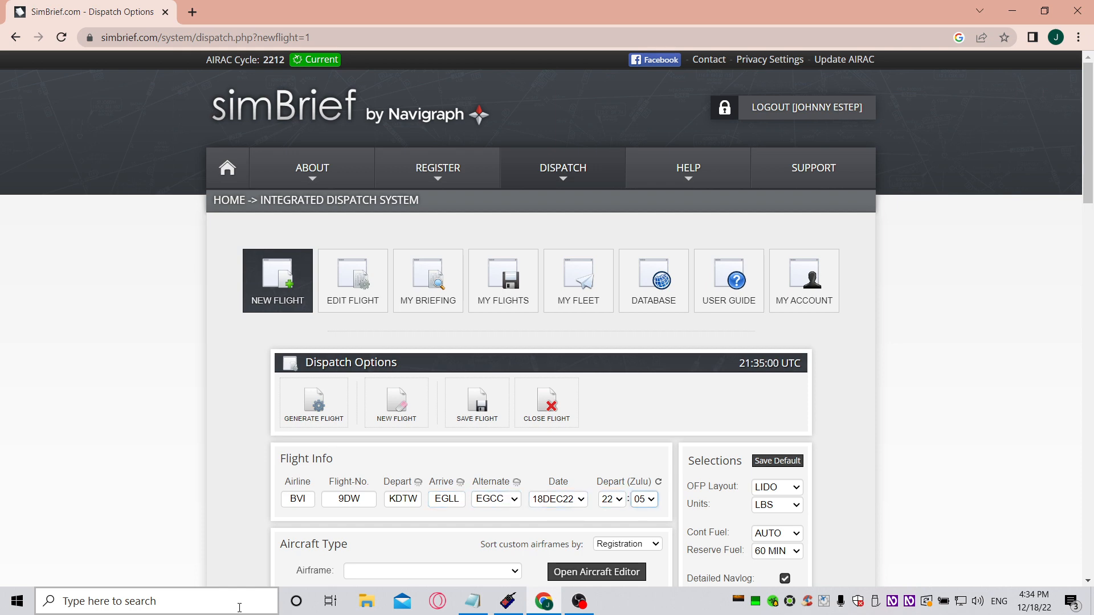
key(Tab)
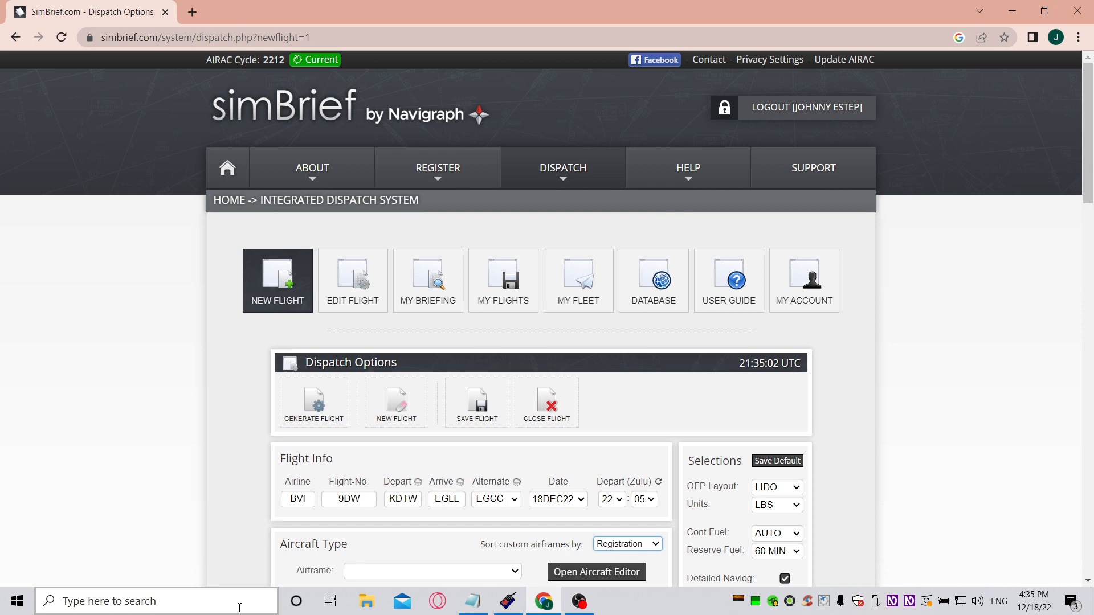
key(Tab)
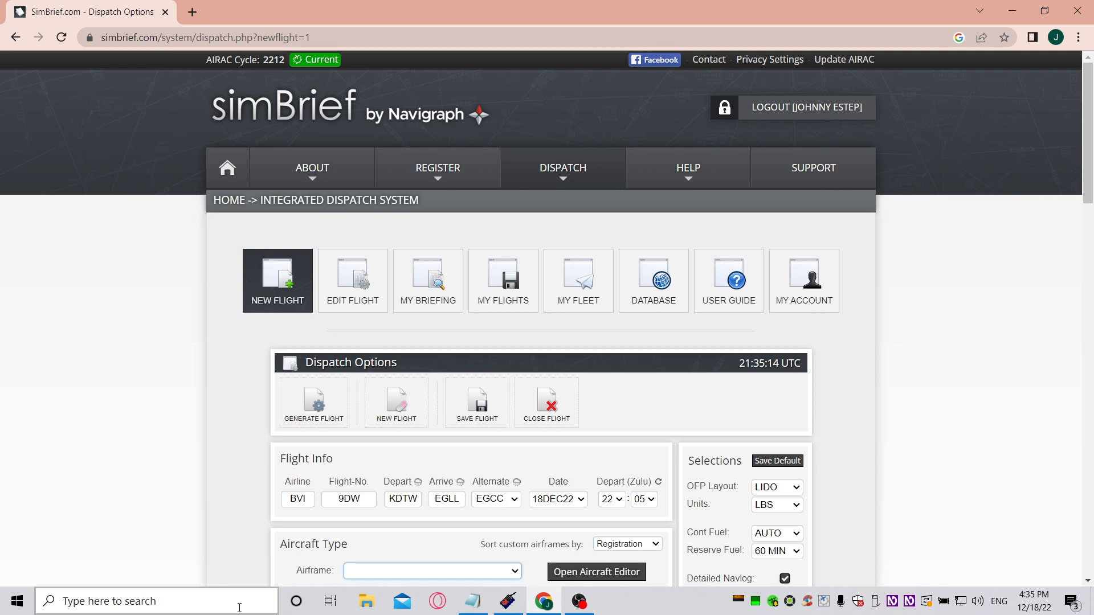
key(alt+Down)
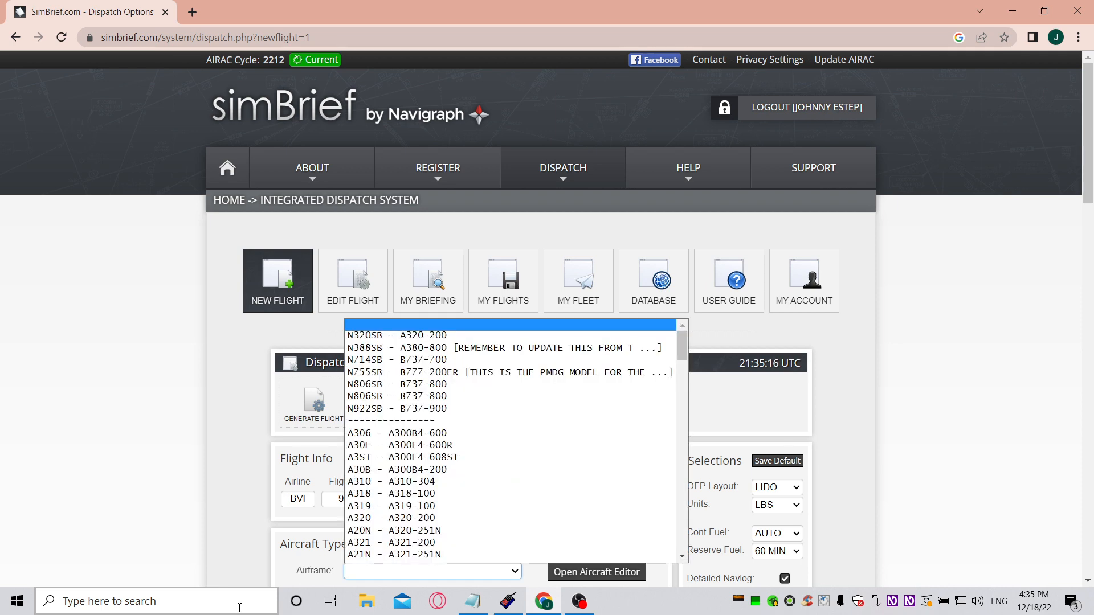
key(Down)
key(Down)
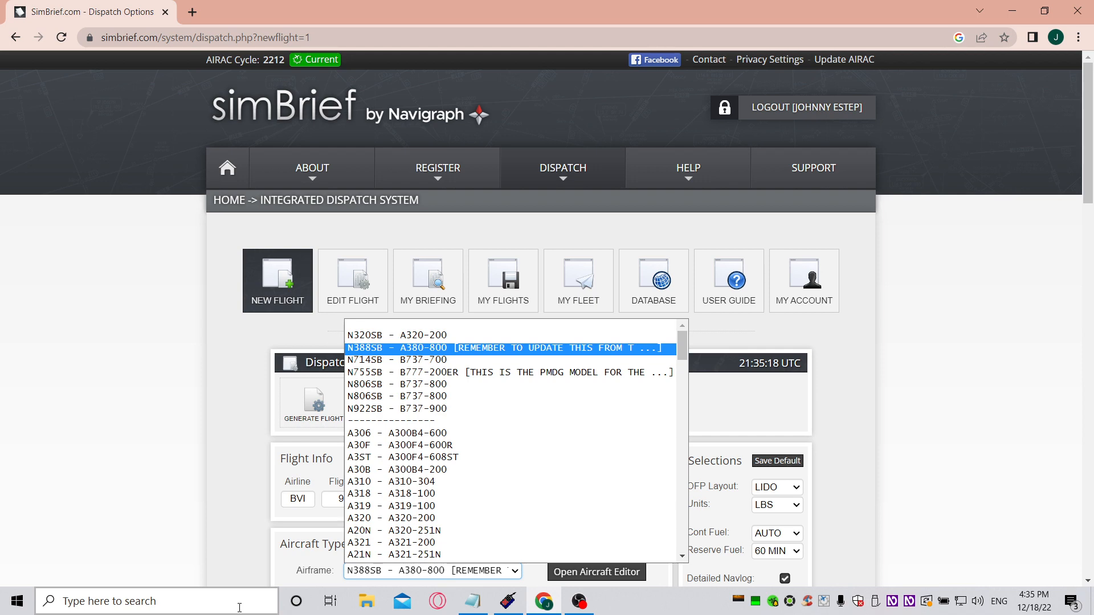
key(b)
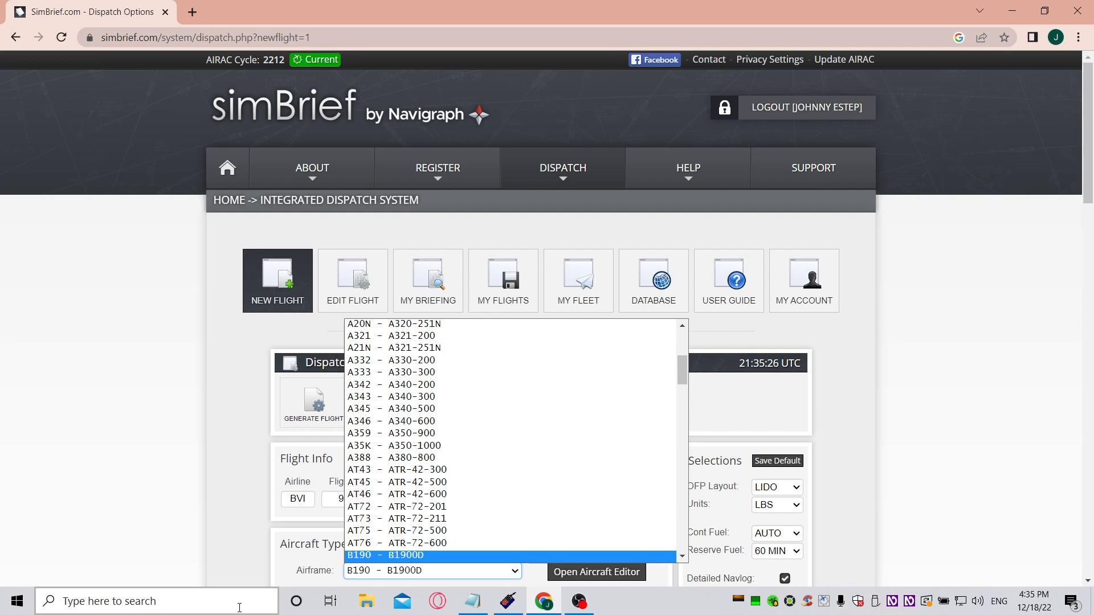
key(Down)
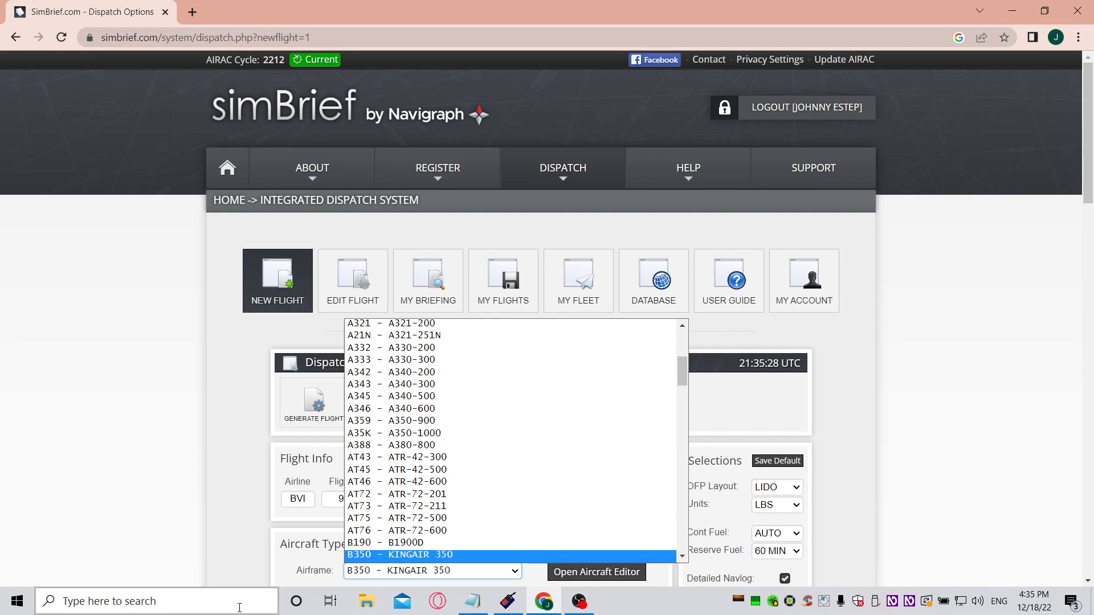
key(Down)
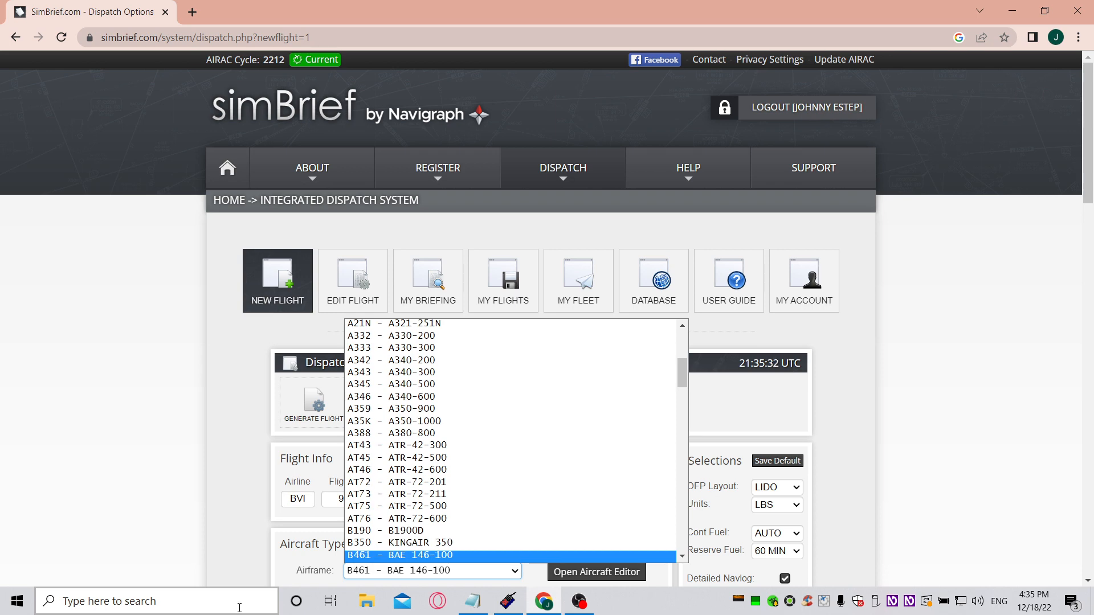
key(Down)
key(Down)
key(Down)
key(Down)
key(Down)
key(Down)
key(Down)
key(Down)
key(Down)
key(Down)
key(Down)
key(Down)
key(Down)
key(Down)
key(Down)
key(Down)
key(Down)
key(Down)
key(Down)
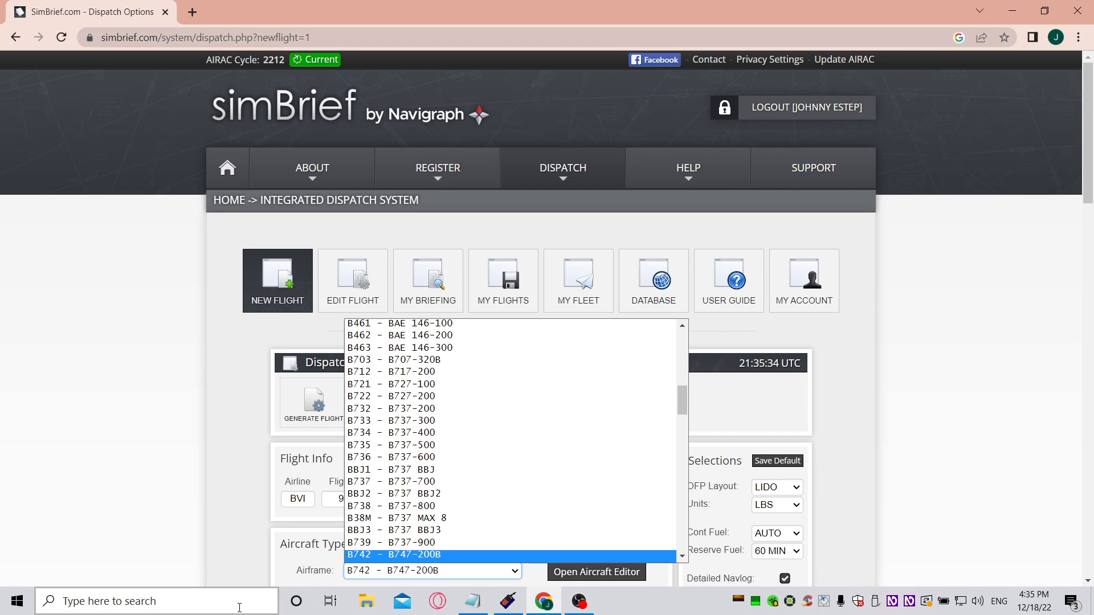
key(Down)
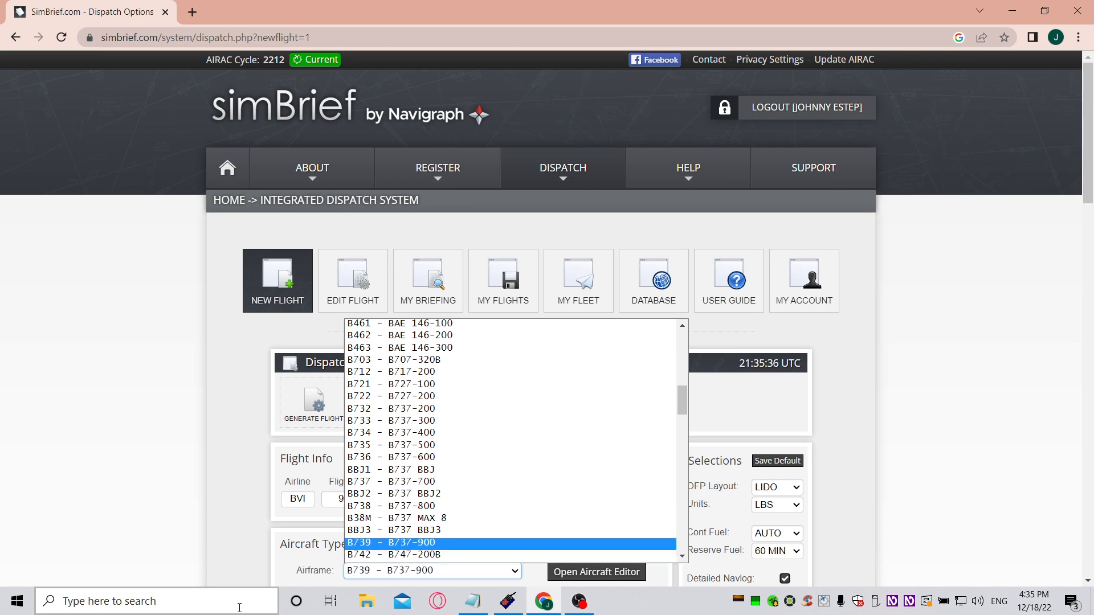
key(Up)
key(Down)
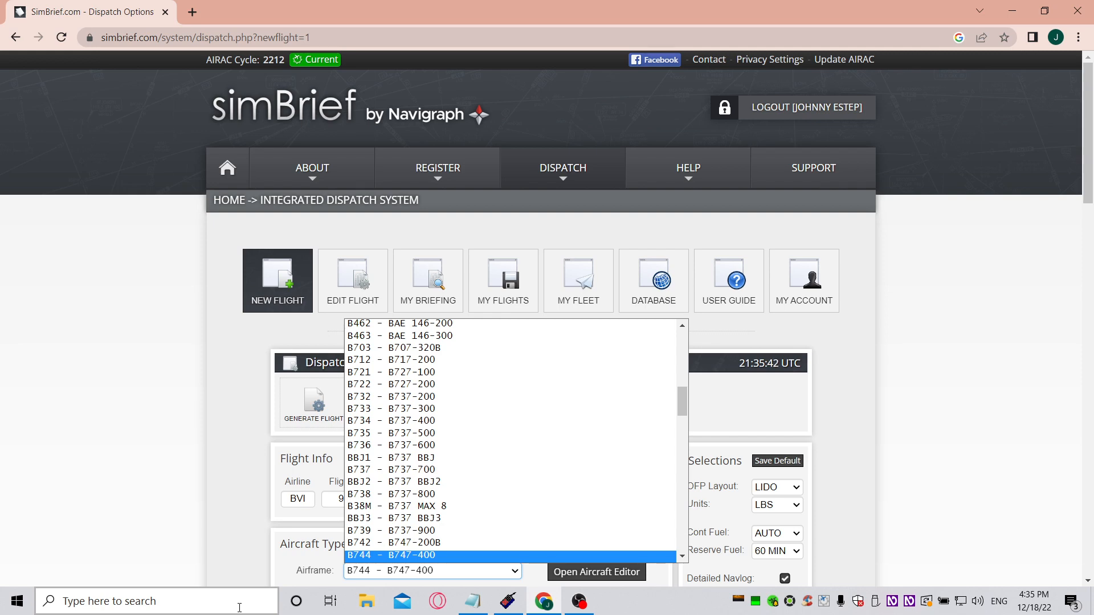
key(Return)
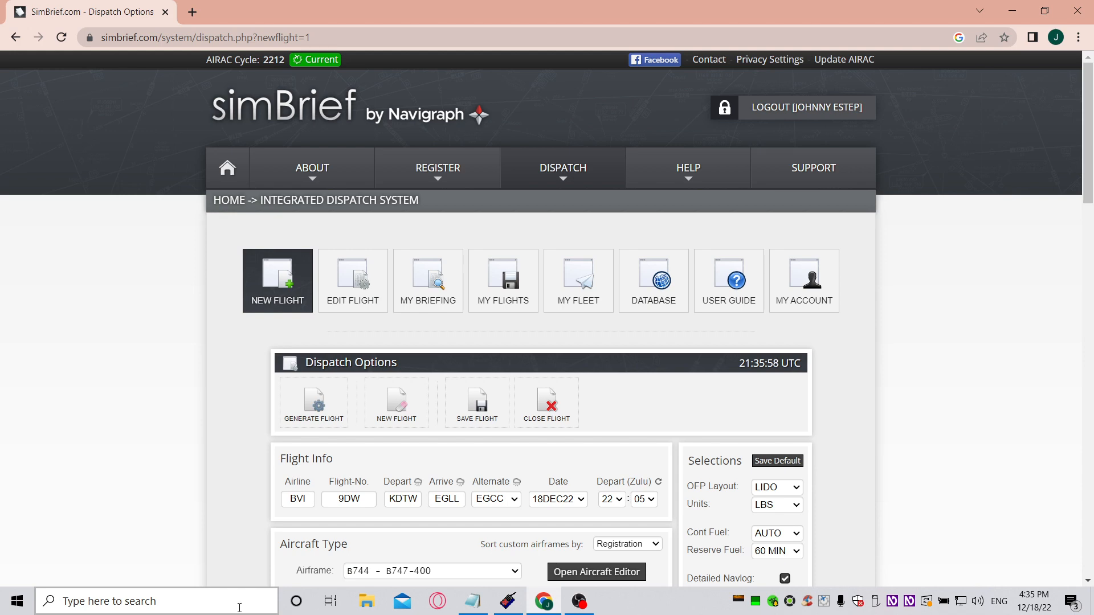
Set the reserve fuel to 15 MIN in the dispatch selections and return to the start of the page.
scroll(240, 607, down, 5)
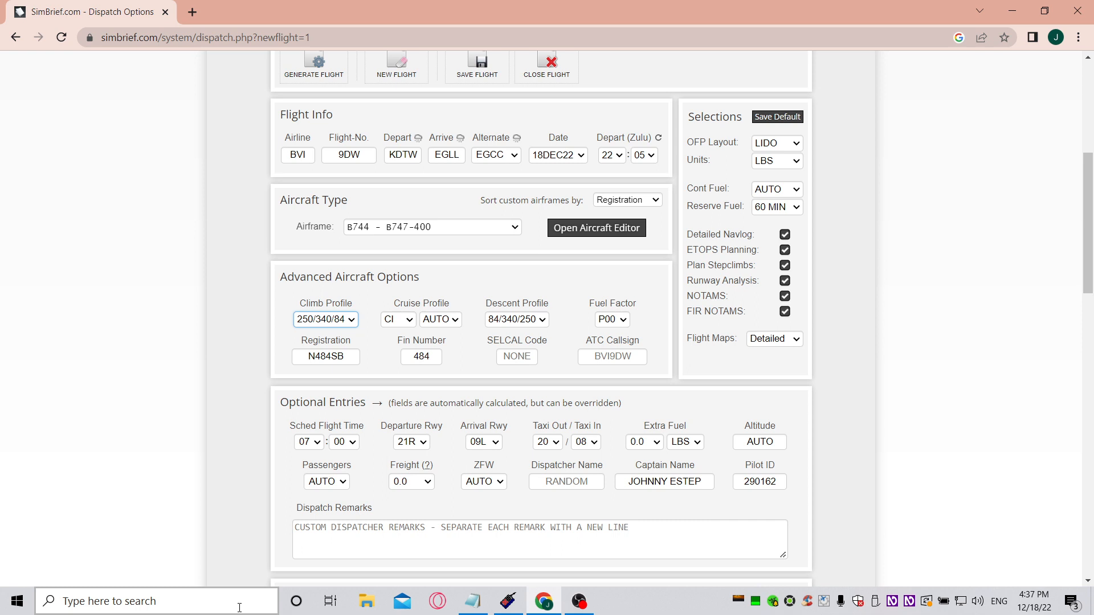
key(shift+Tab)
key(Up)
key(Up)
key(Up)
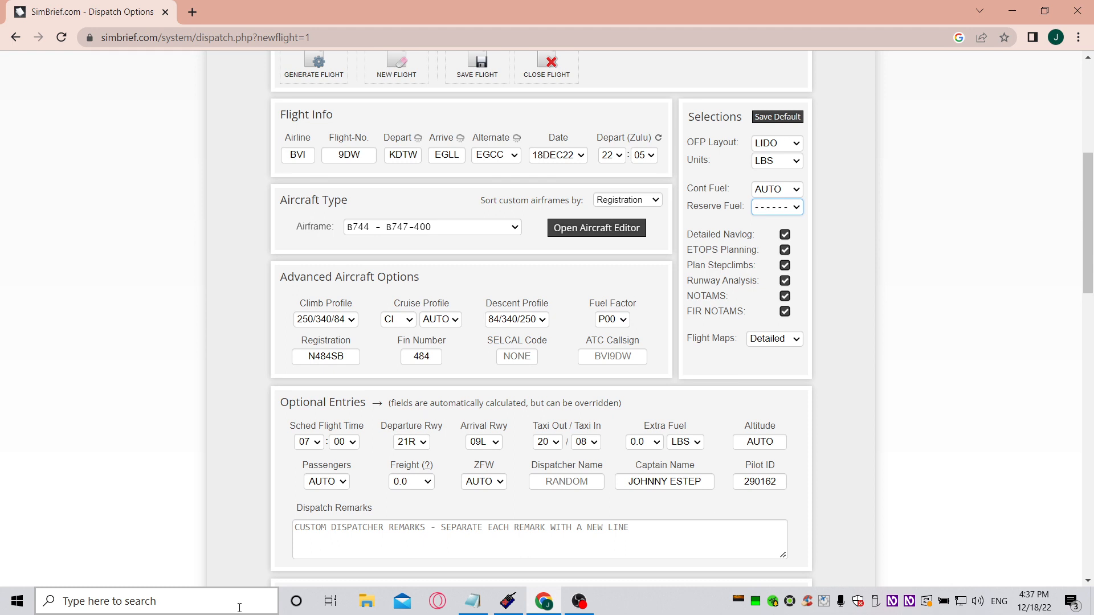
key(Up)
key(alt+Down)
key(Escape)
key(Tab)
key(Home)
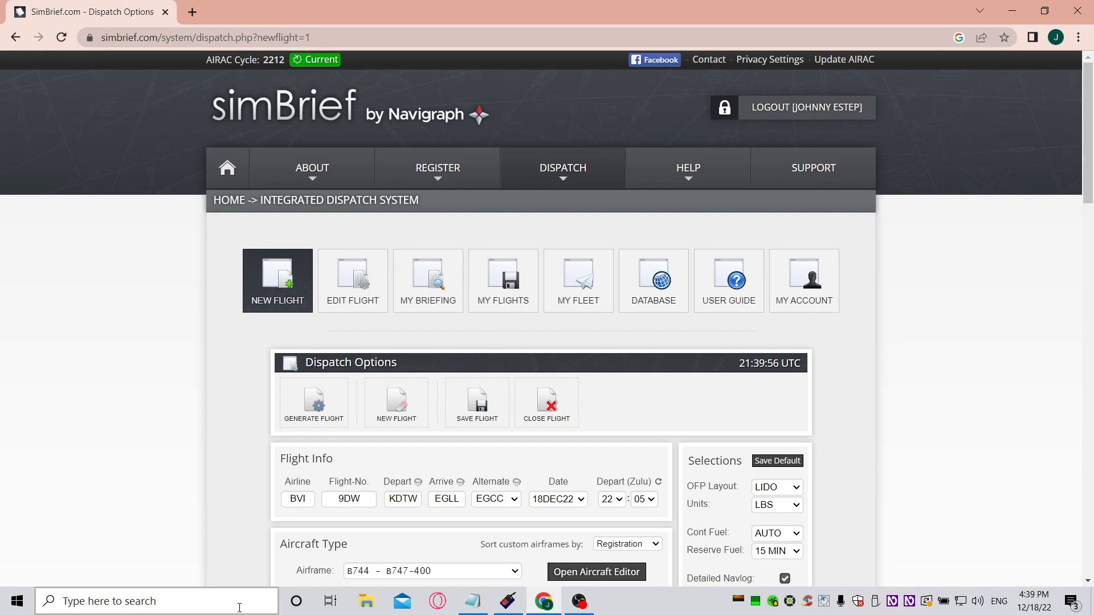
Review the flight info fields from the airline through the departure time, and the selected airframe.
key(Tab)
key(Tab)
key(shift+Tab)
key(shift+Tab)
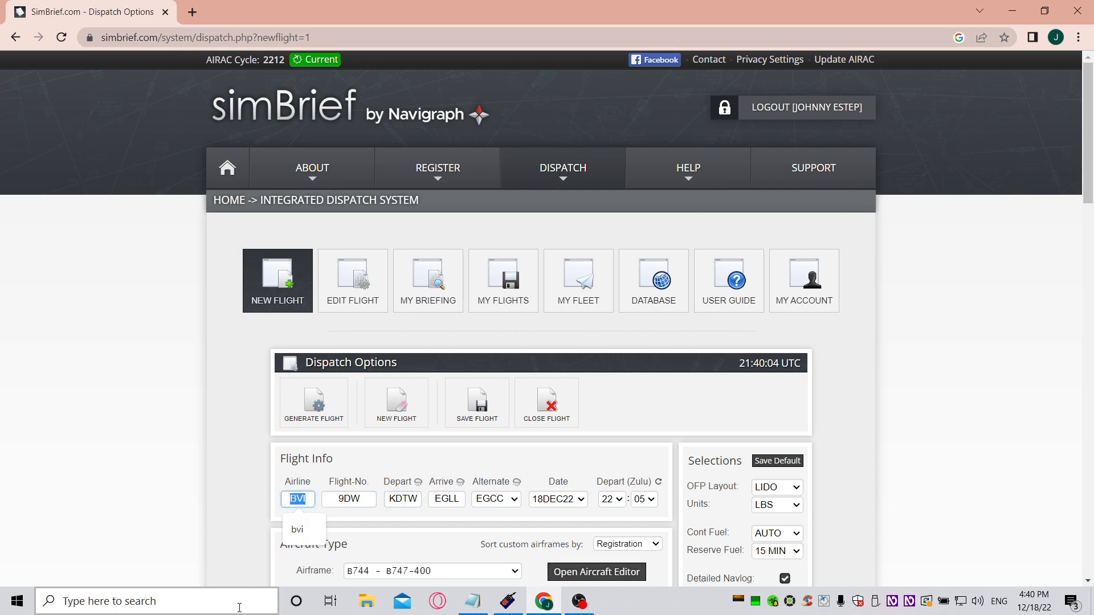
key(Right)
key(Tab)
key(Tab)
key(Tab)
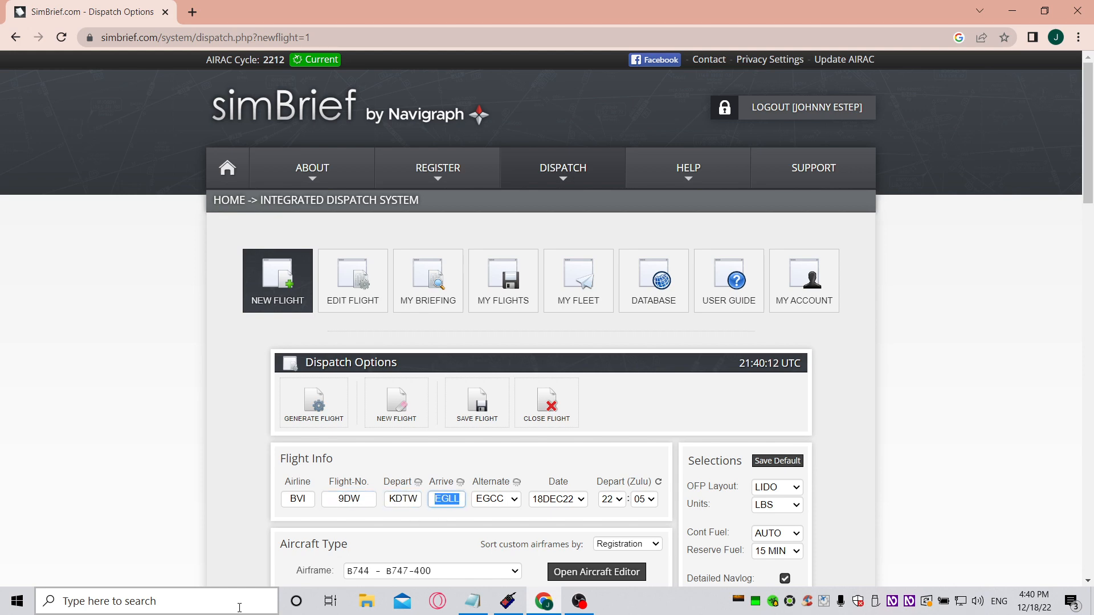
key(Tab)
key(Tab)
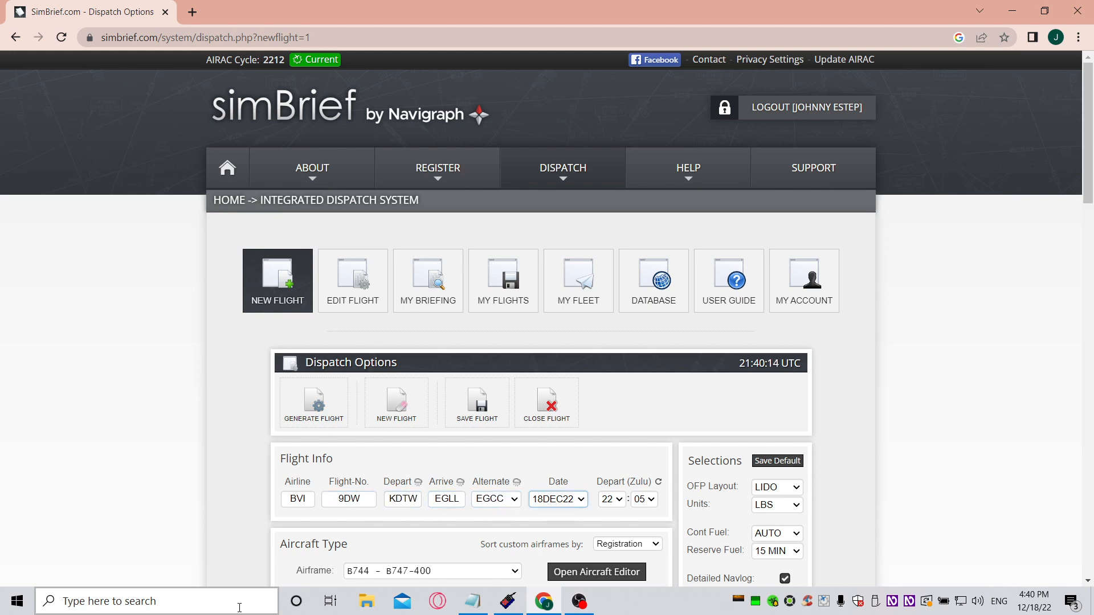
key(Tab)
key(Tab)
key(Tab)
key(Tab)
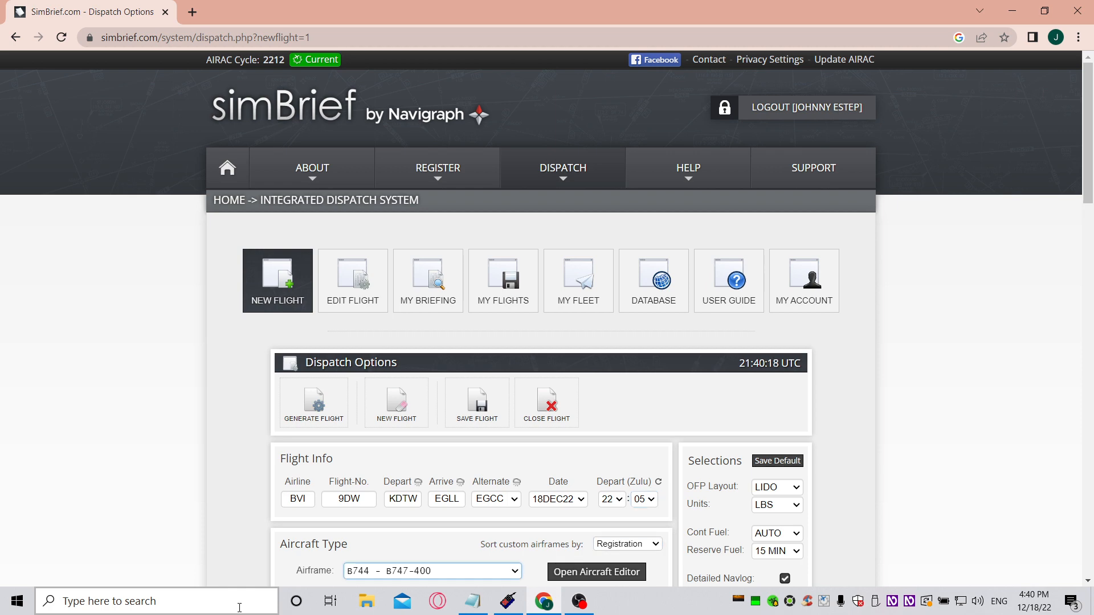
Generate the flight plan and confirm overwriting any previously generated one.
key(Tab)
key(Return)
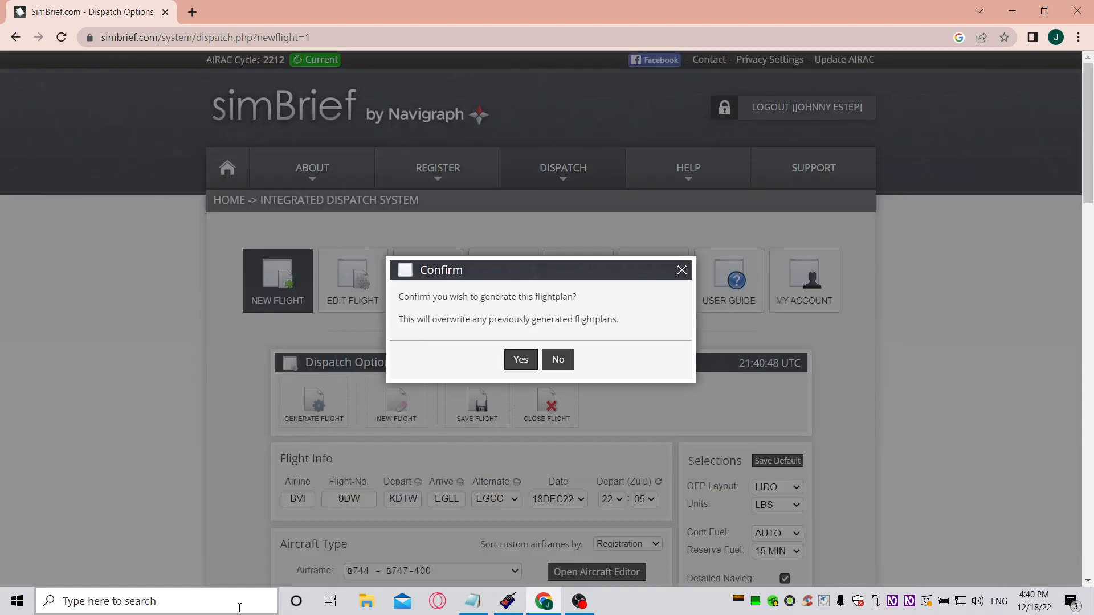
key(Return)
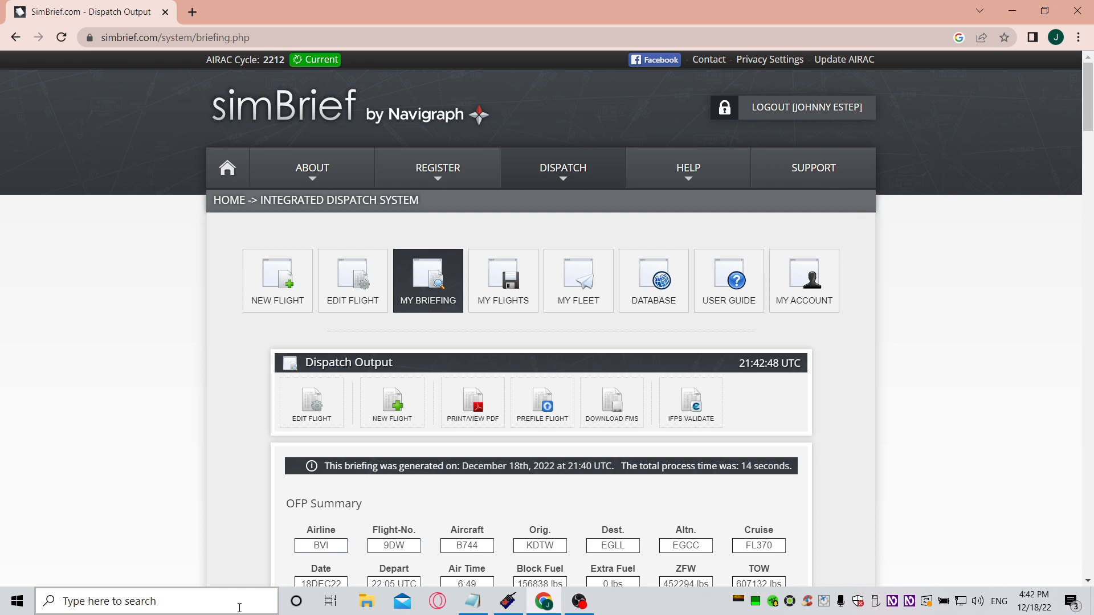
Copy the cruise level from the OFP summary into a new Notepad document as Cruise, FL370.
scroll(240, 607, down, 5)
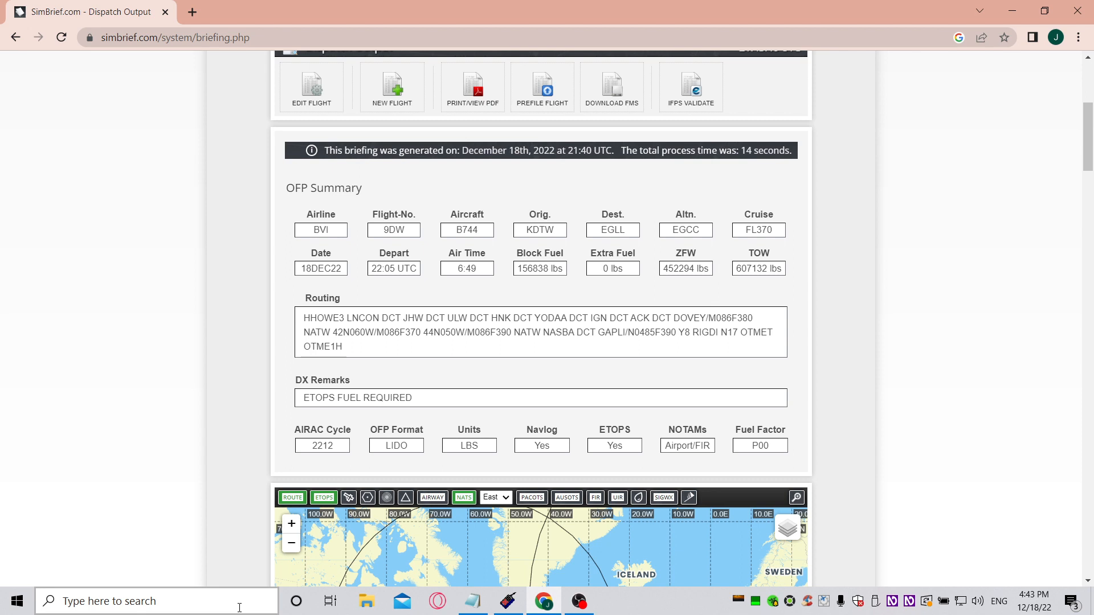
key(super+r)
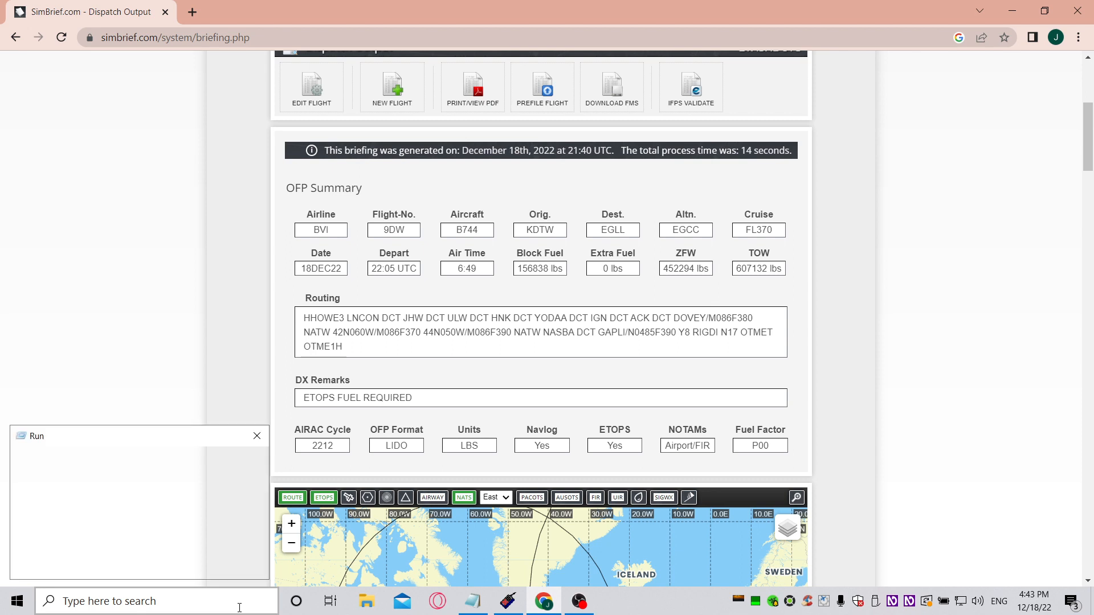
key(Return)
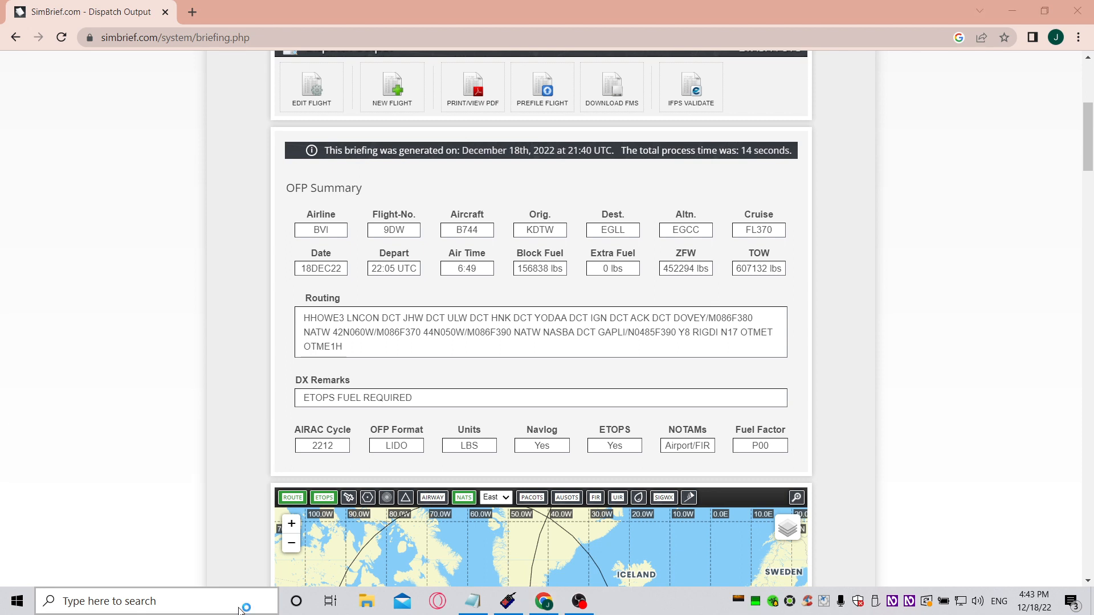
text(Cruise FL370)
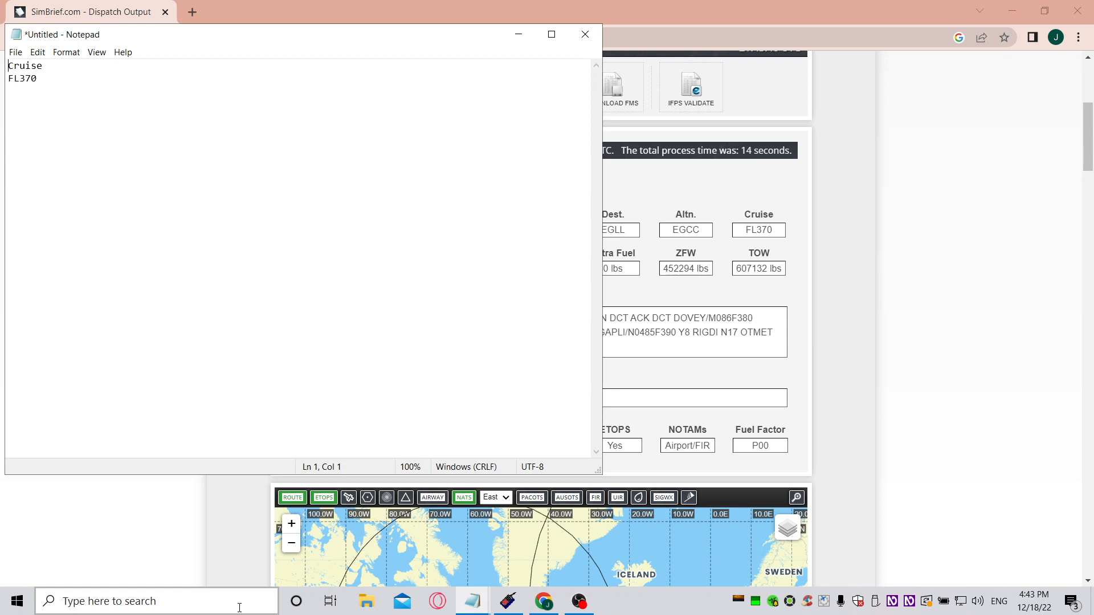
Copy the block fuel from the OFP summary into the Notepad notes as Block Fuel, 156838 lbs.
key(alt+Tab)
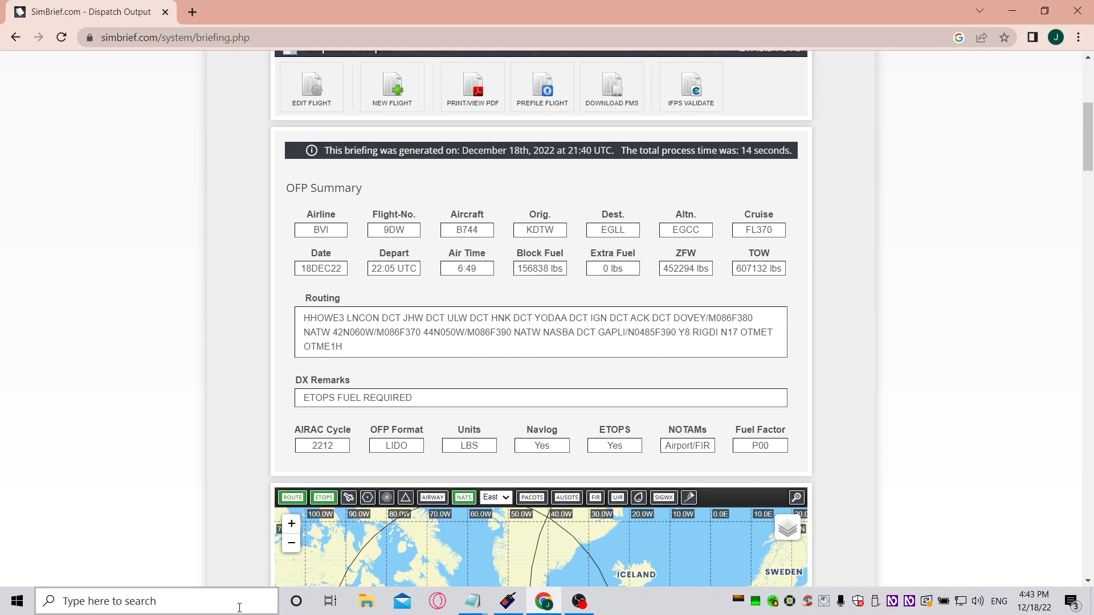
key(alt+Tab)
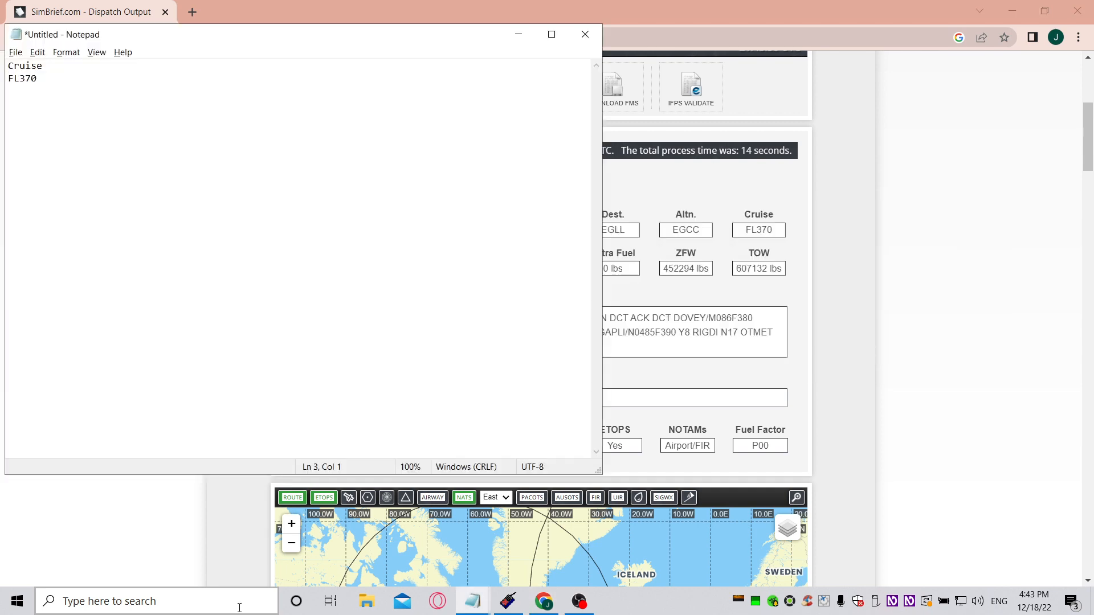
text(Block Fuel 156838 lbs)
Copy the zero fuel weight from the OFP summary into the Notepad notes as ZFW, 452294 lbs.
key(alt+Tab)
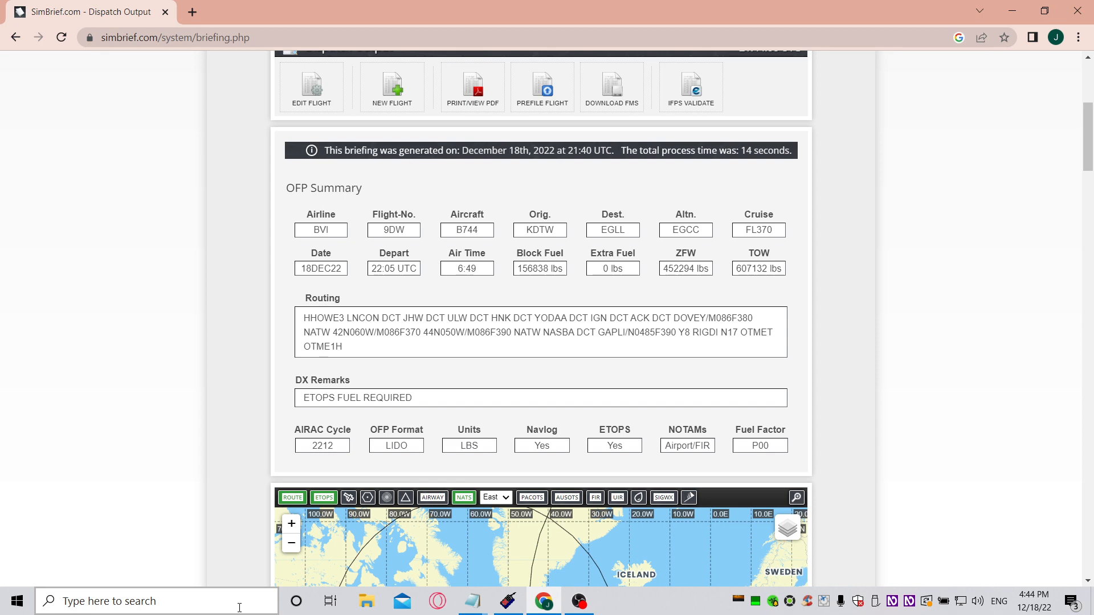
key(alt+Tab)
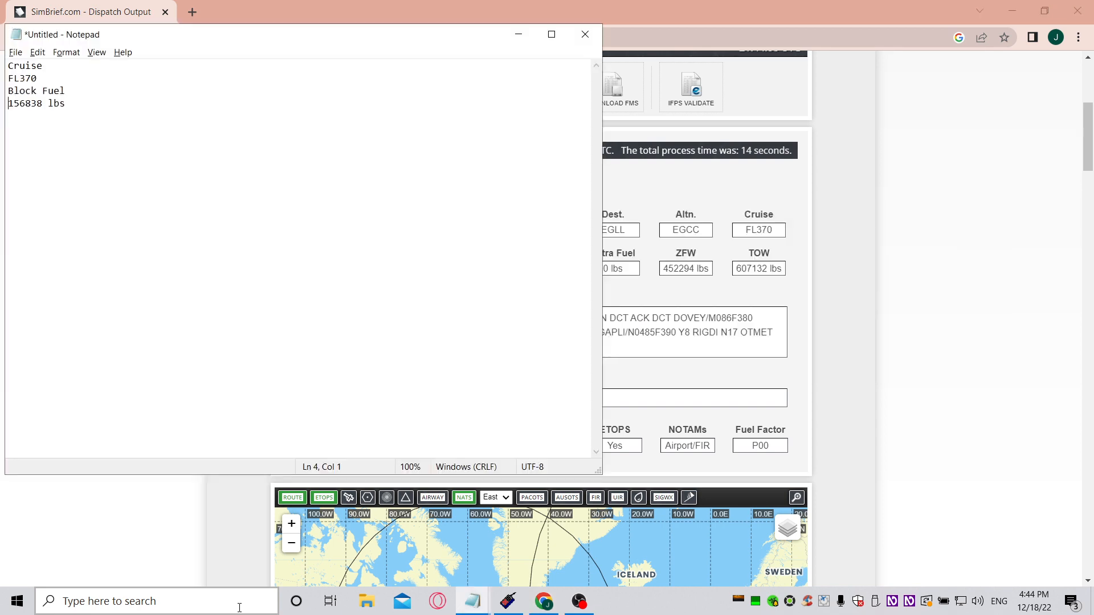
key(Down)
text(ZFW 452294 lbs)
key(Up)
Switch to the SimBrief briefing in Chrome and search its text for "ci".
key(alt+Tab)
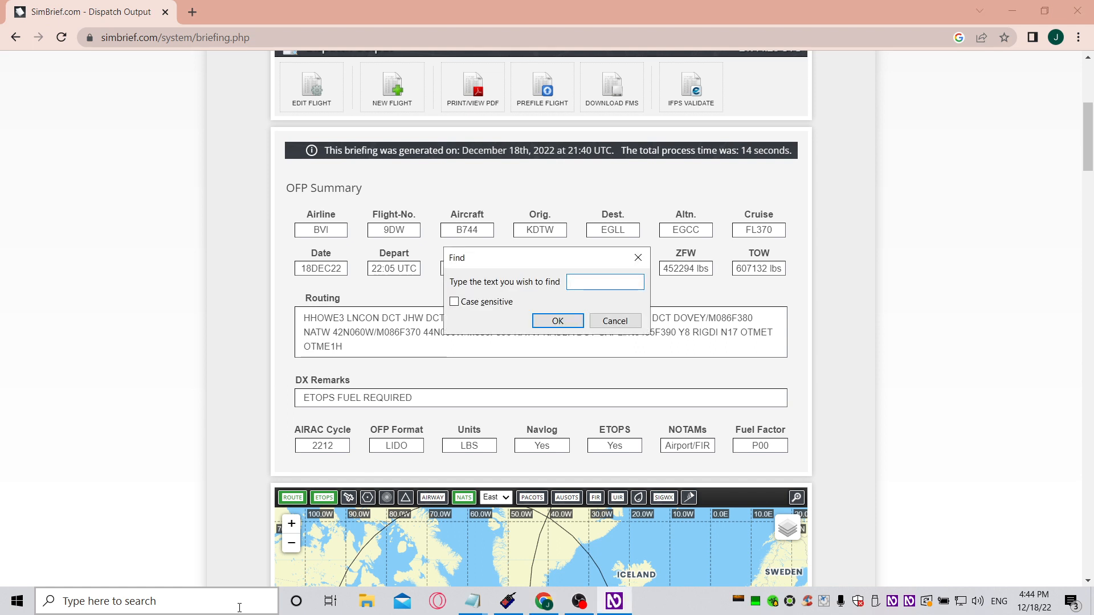
text(ci)
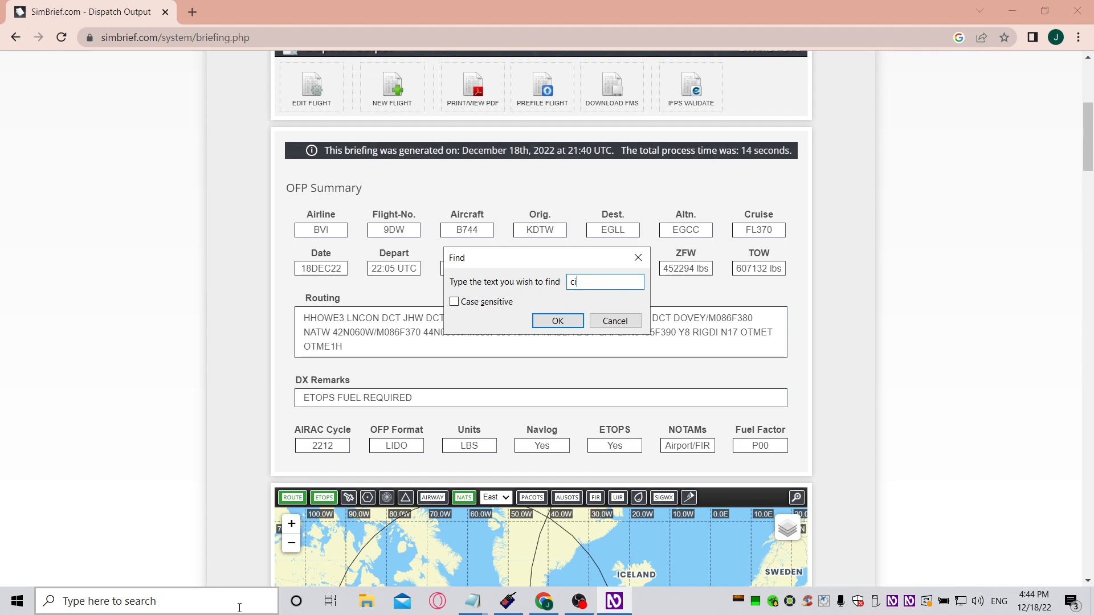
key(Return)
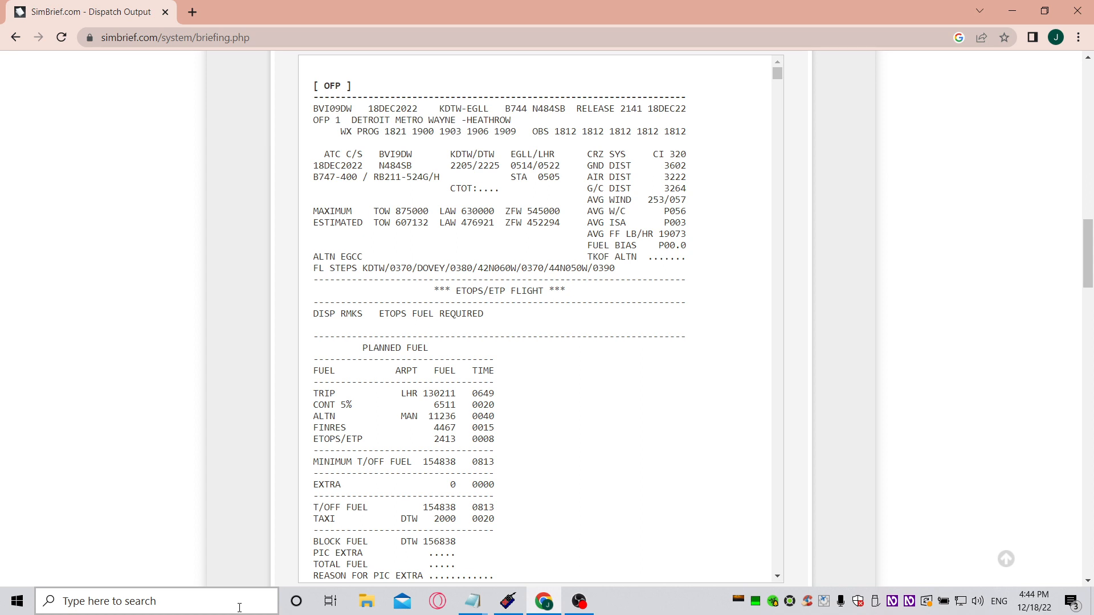
Add the cost index to the Notepad notes as ci320 and return to the SimBrief briefing.
key(alt+Tab)
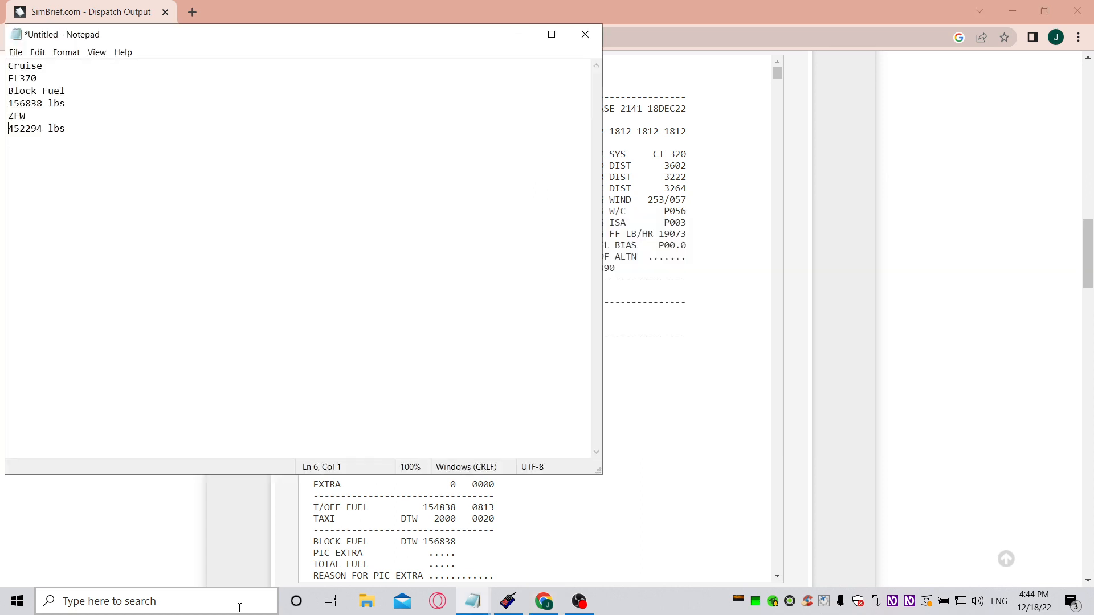
text(ci320)
key(alt+Tab)
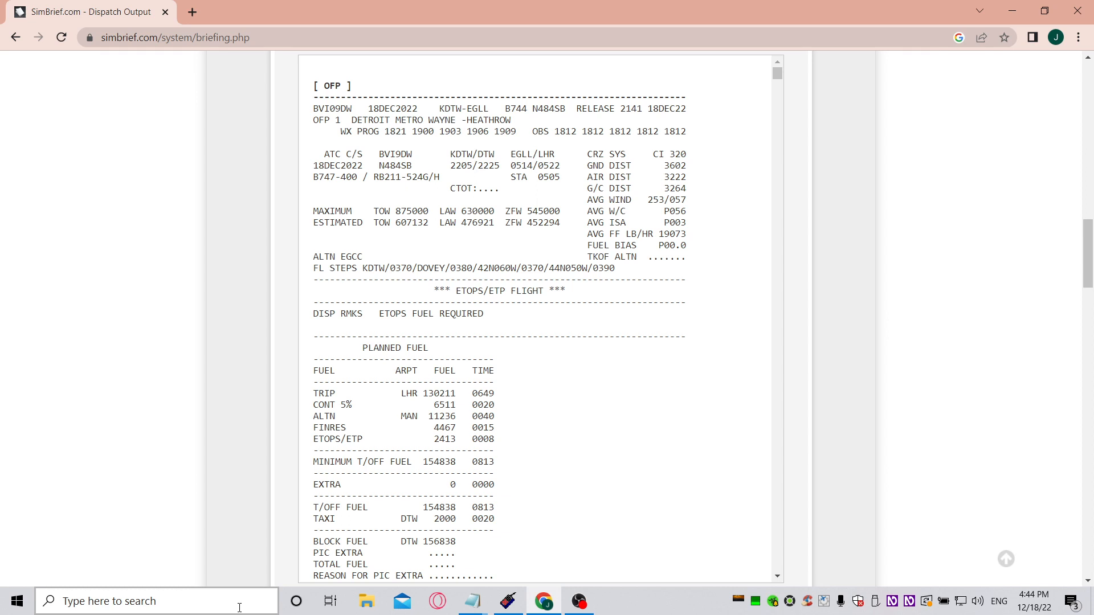
Copy the full routing from KDTW/21R to EGLL/09L out of the OFP into the Notepad notes below the cost index.
key(Page_Down)
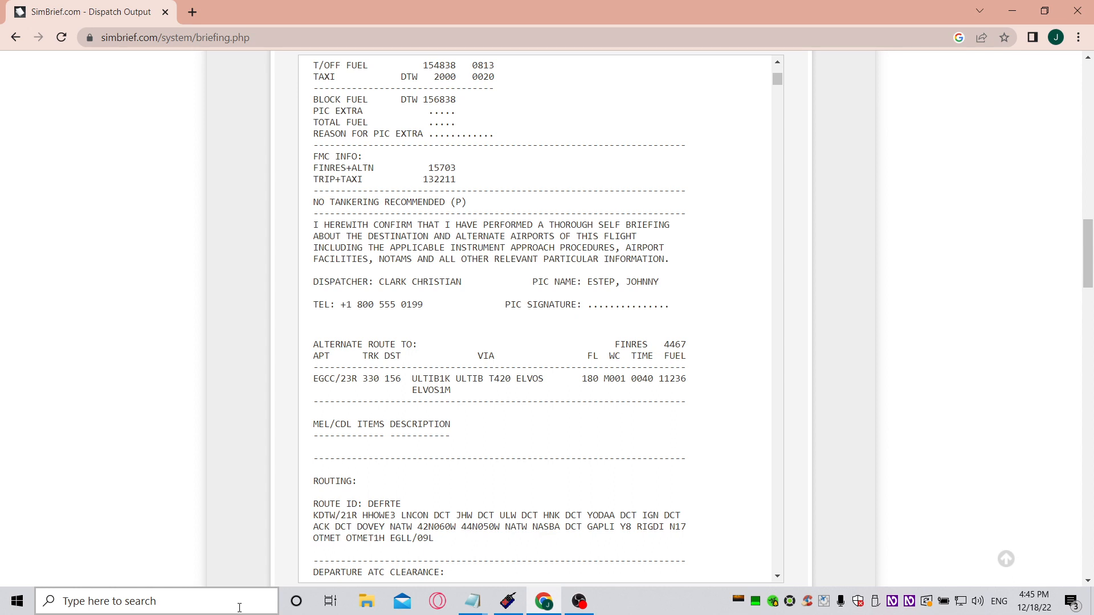
key(alt+Tab)
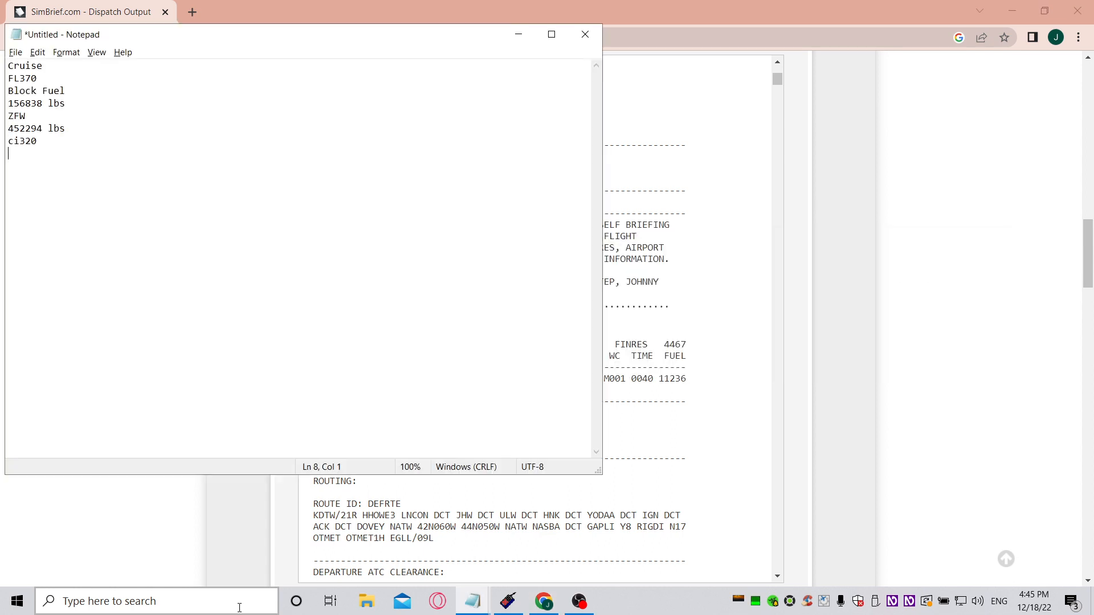
text(KDTW/21R HHOWE3 LNCON DCT JHW DCT ULW DCT HNK DCT YODAA DCT IGN DCT ACK DCT DOVEY NATW 42N060W 44N050W NATW NASBA DCT GAPLI Y8 RIGDI N17 OTMET OTMET1H EGLL/09L)
key(Return)
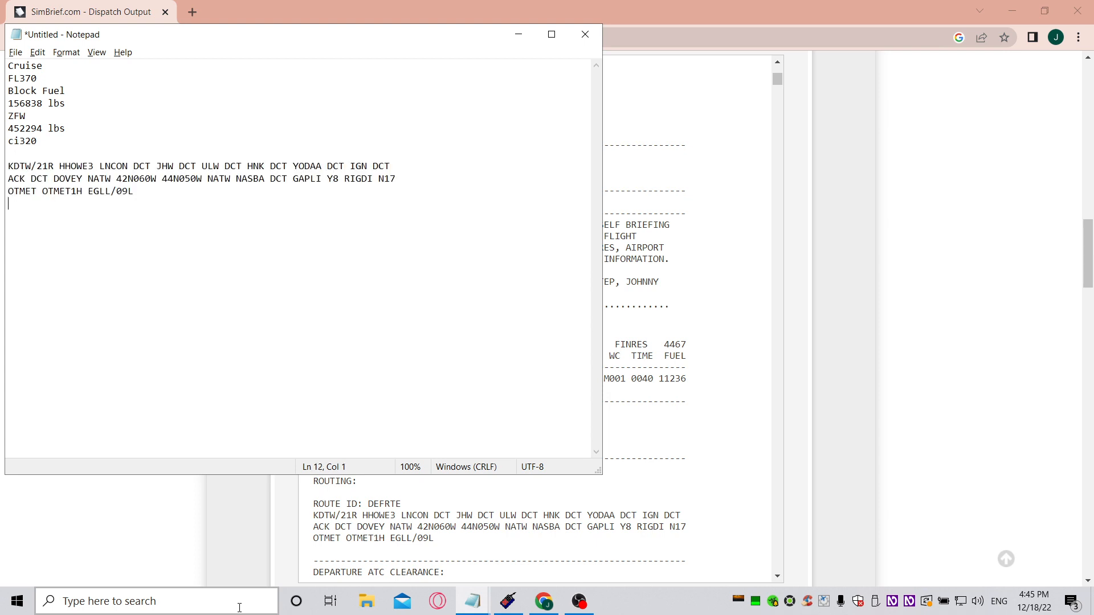
Read through the pasted route in Notepad element by element, examining its end and arrival portion, and return to the SimBrief briefing.
key(Up)
key(Down)
key(BackSpace)
key(Left)
key(Left)
key(Left)
key(Left)
key(Left)
key(Left)
key(Left)
key(Left)
key(ctrl+Left)
key(ctrl+Right)
key(ctrl+Left)
key(Left)
key(Right)
key(Down)
key(alt+Tab)
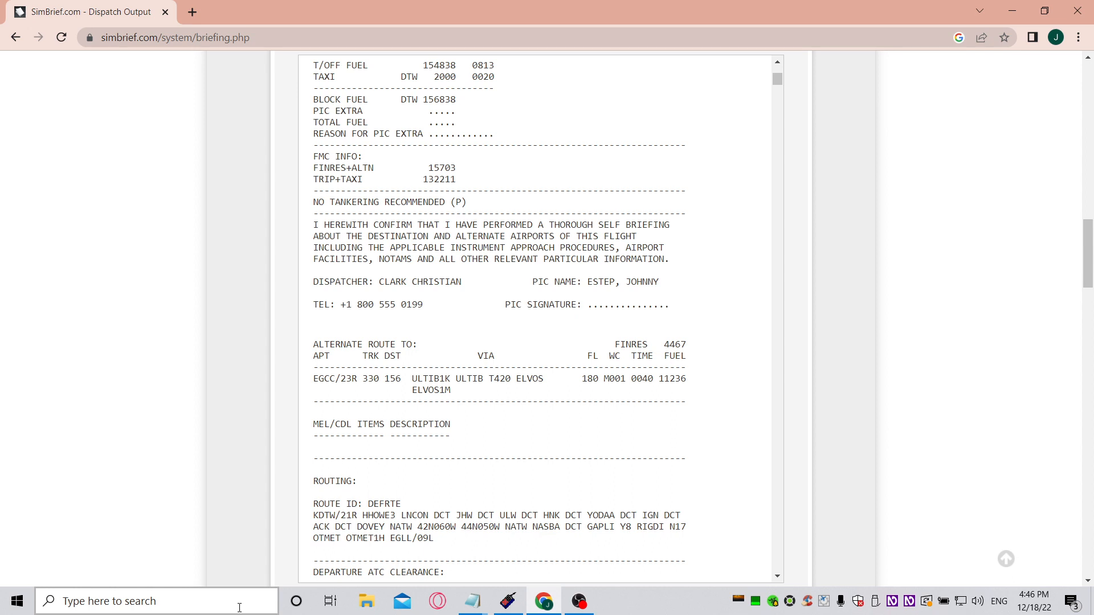
Switch to the desktop and launch SimBrief Downloader.
key(alt+Tab)
key(alt+Tab)
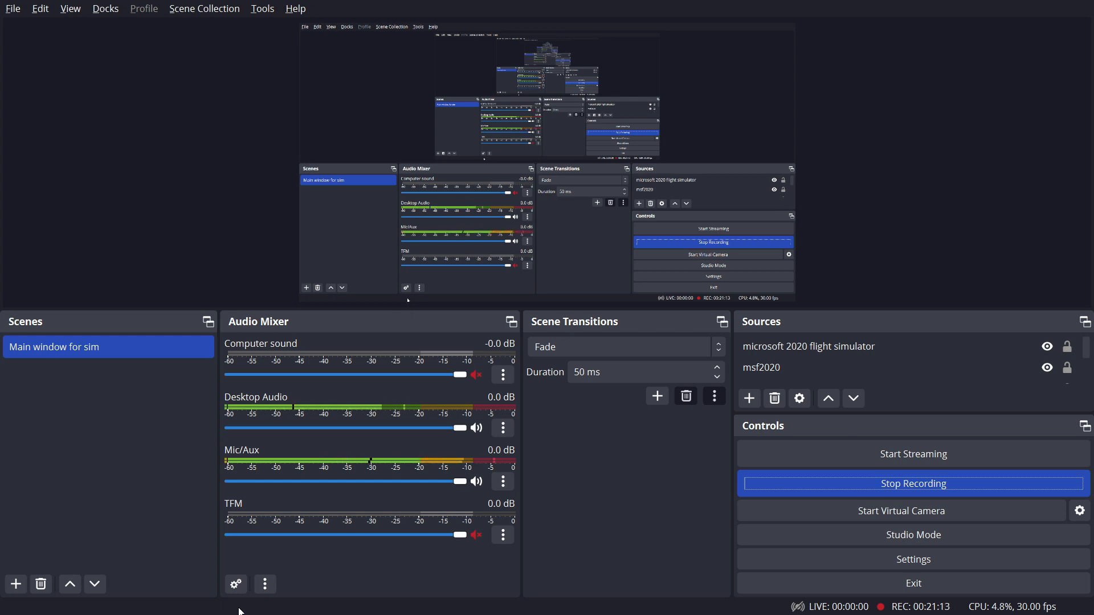
key(super+d)
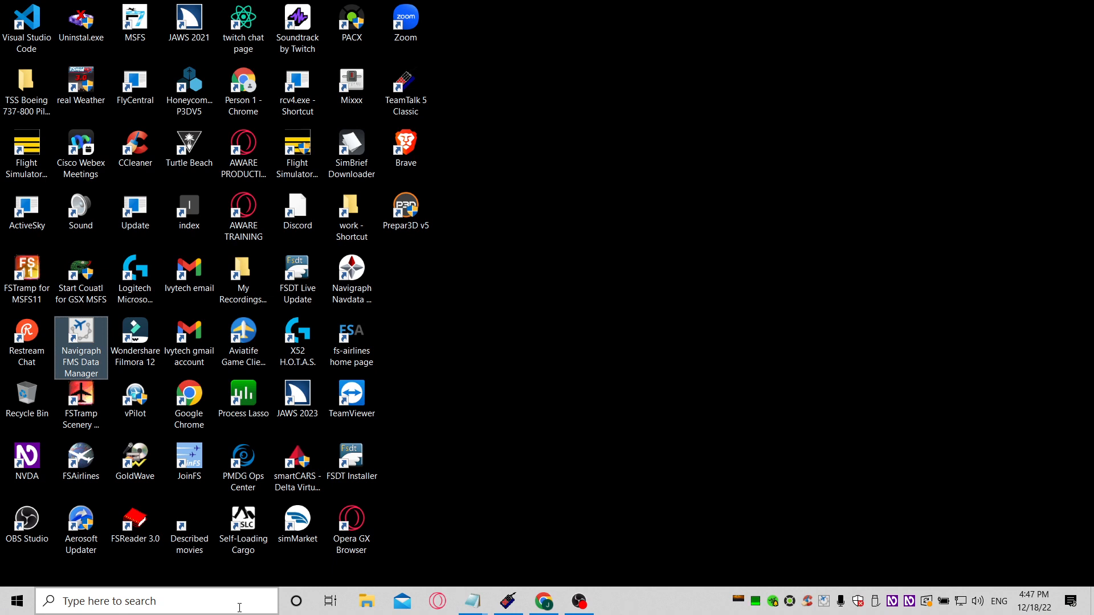
key(s)
key(s)
key(s)
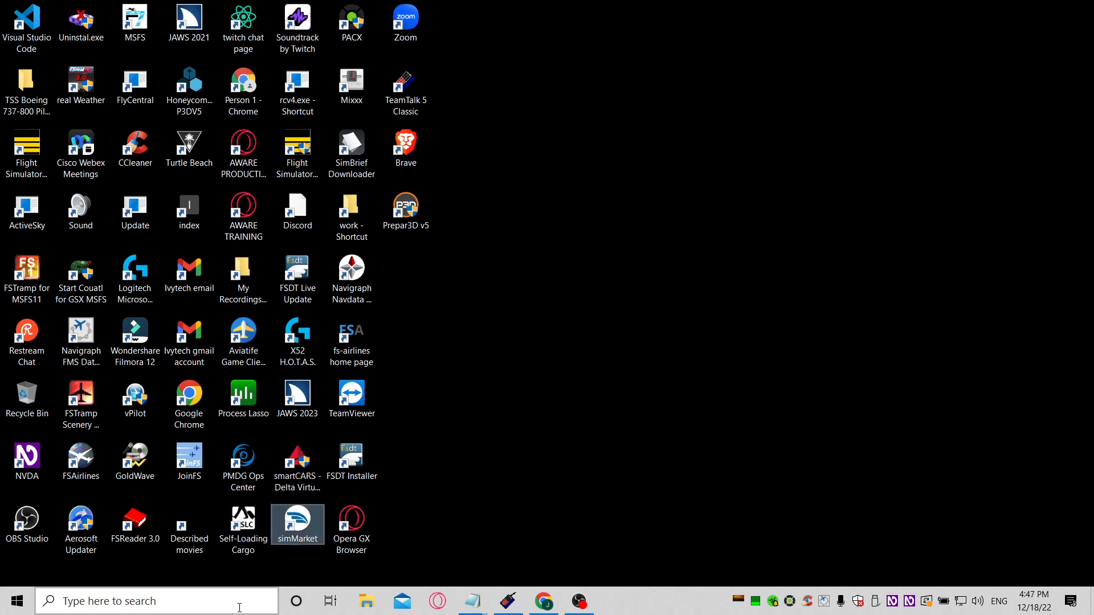
key(s)
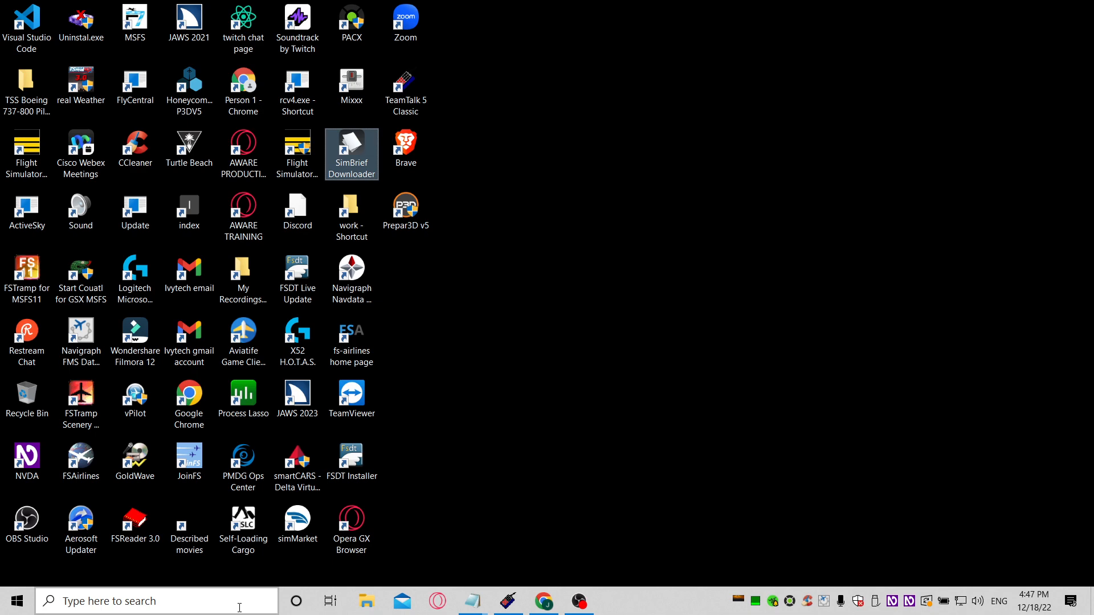
key(Return)
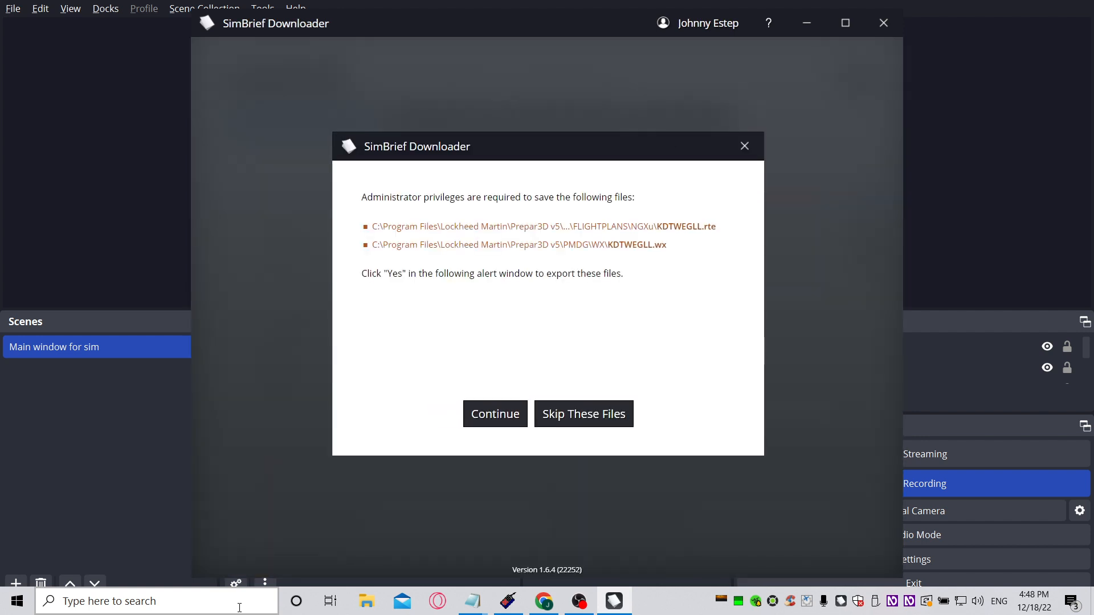
Continue the KDTW–EGLL flight plan export with administrator privileges for KDTWEGLL.rte and KDTWEGLL.wx, and close the list of saved files.
key(Return)
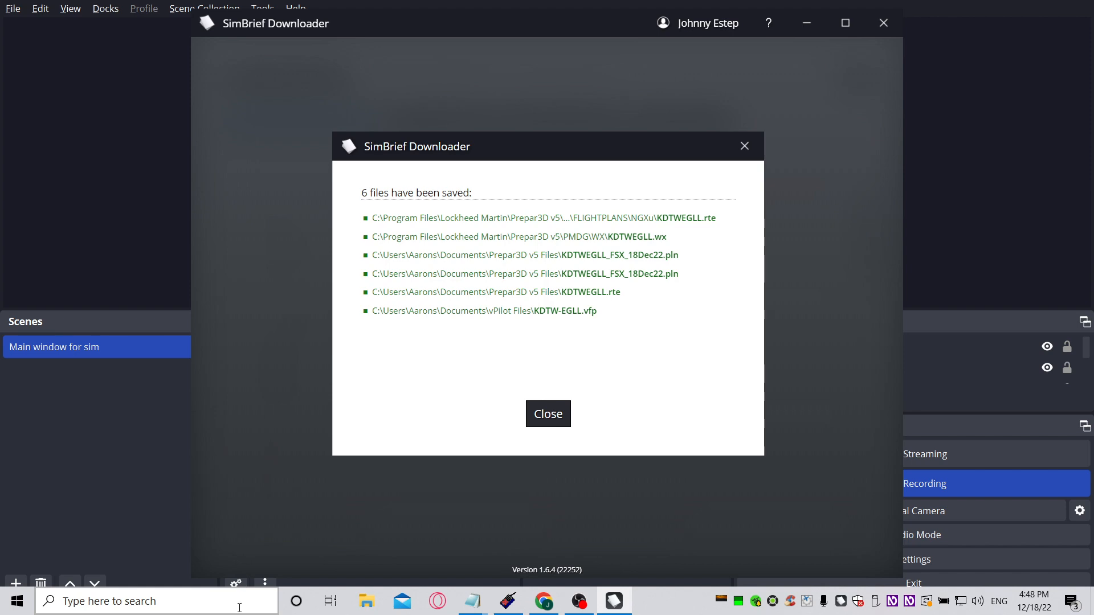
key(Return)
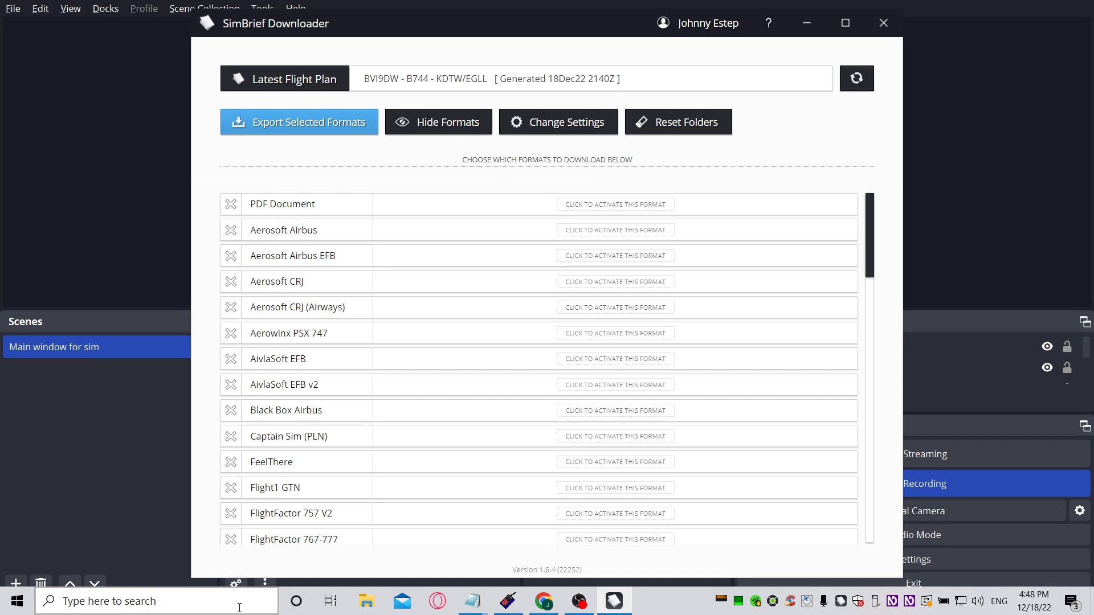
key(alt+Tab)
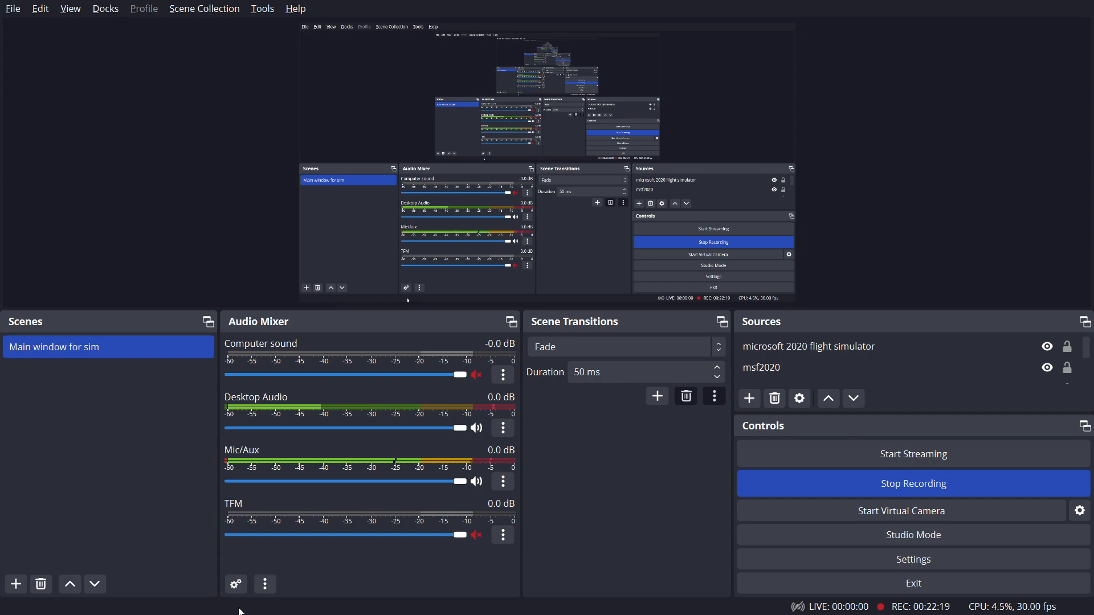
key(alt+Tab)
key(alt+Tab)
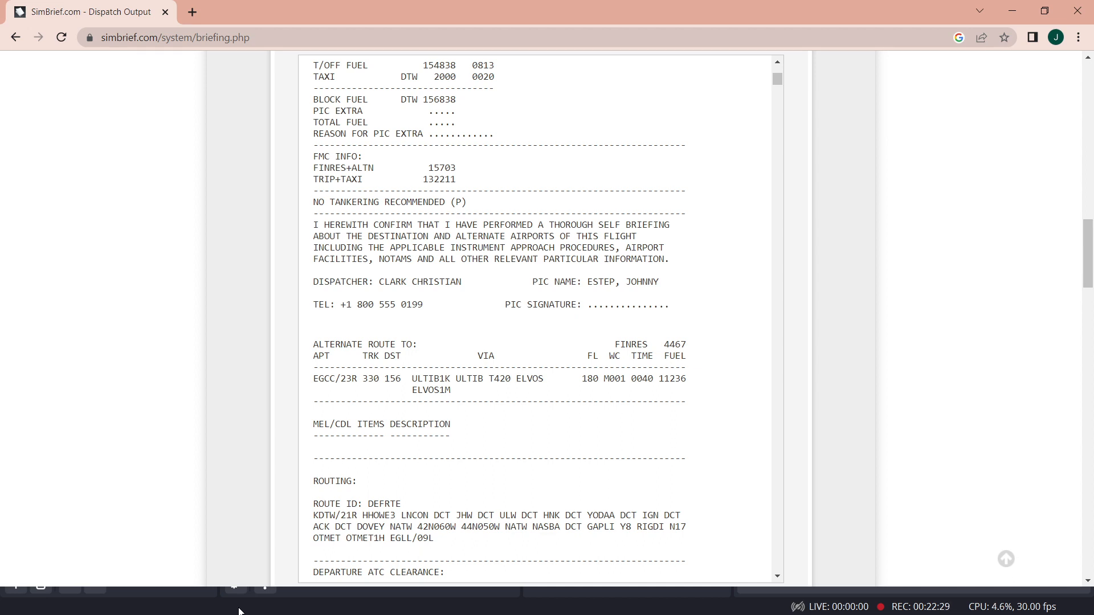
click(239, 611)
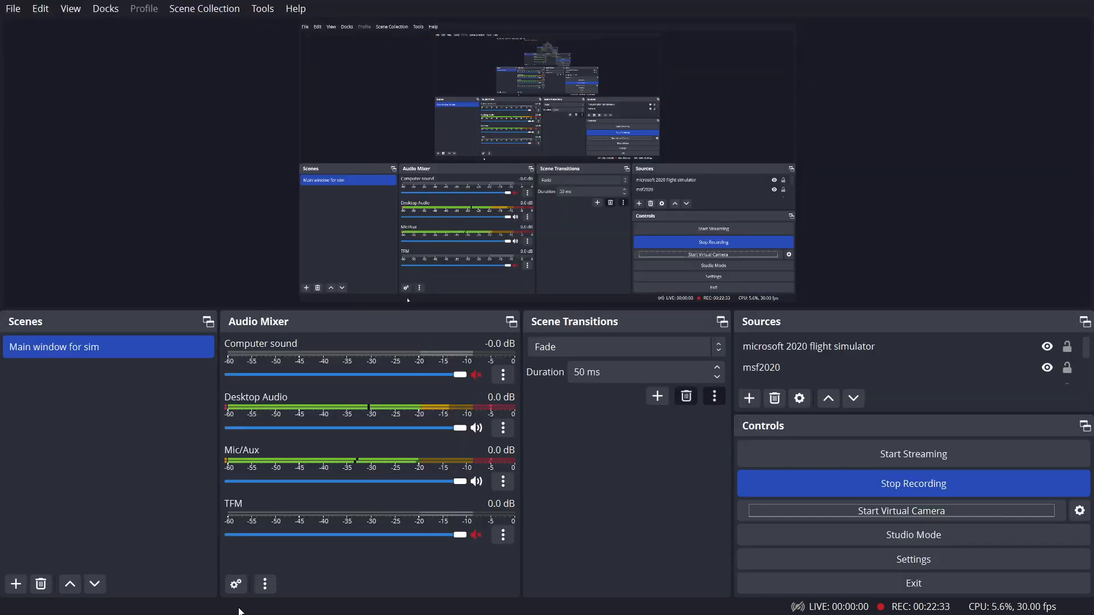
key(shift+Tab)
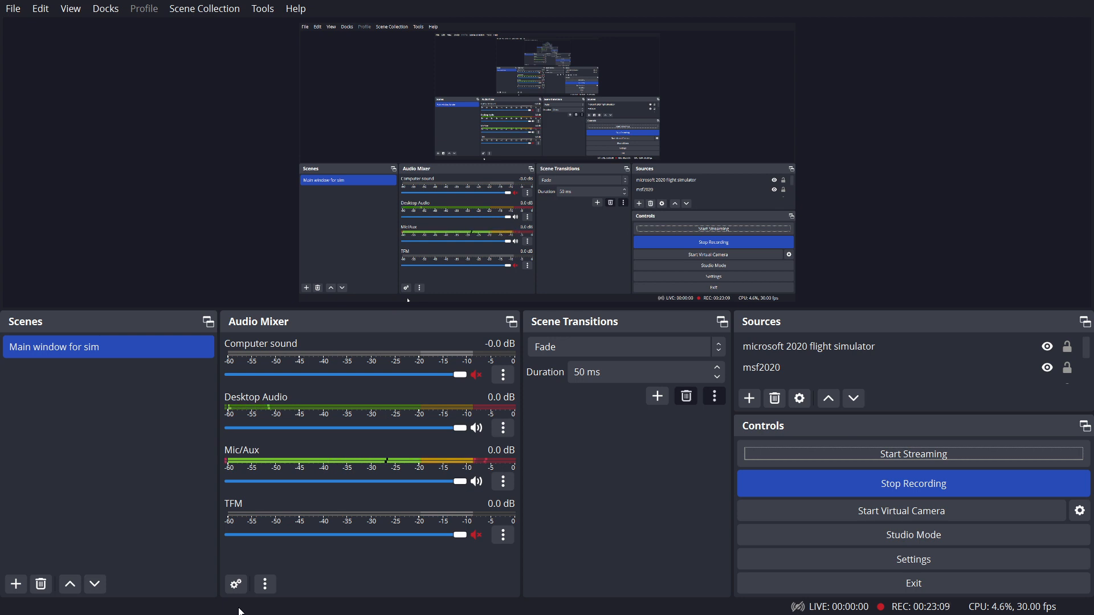
key(Tab)
key(Tab)
key(Tab)
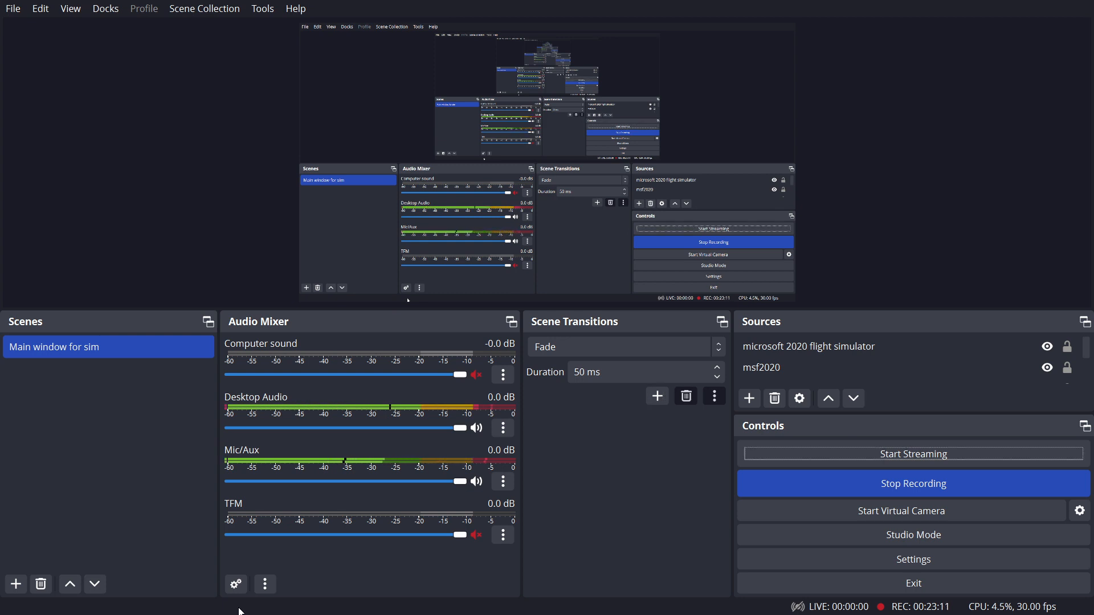
key(shift+Tab)
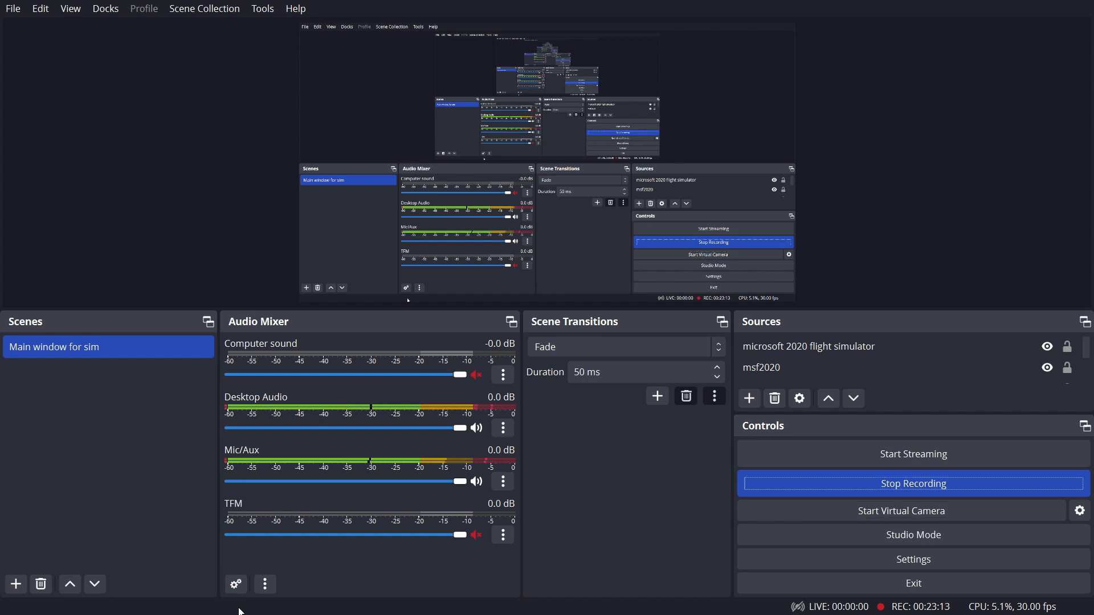